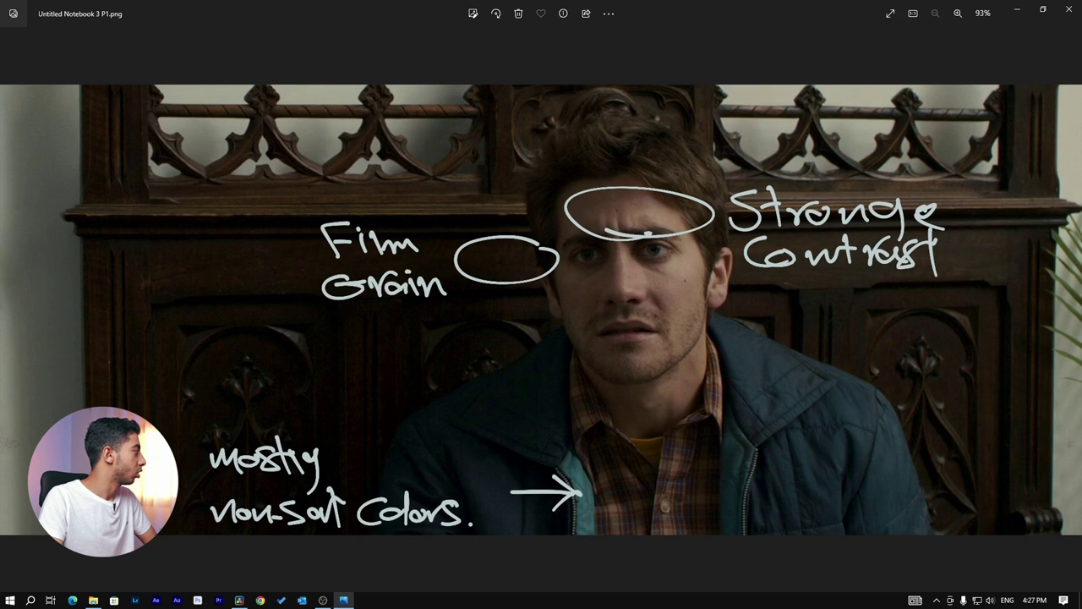
{"action": "key", "text": "alt+Tab"}
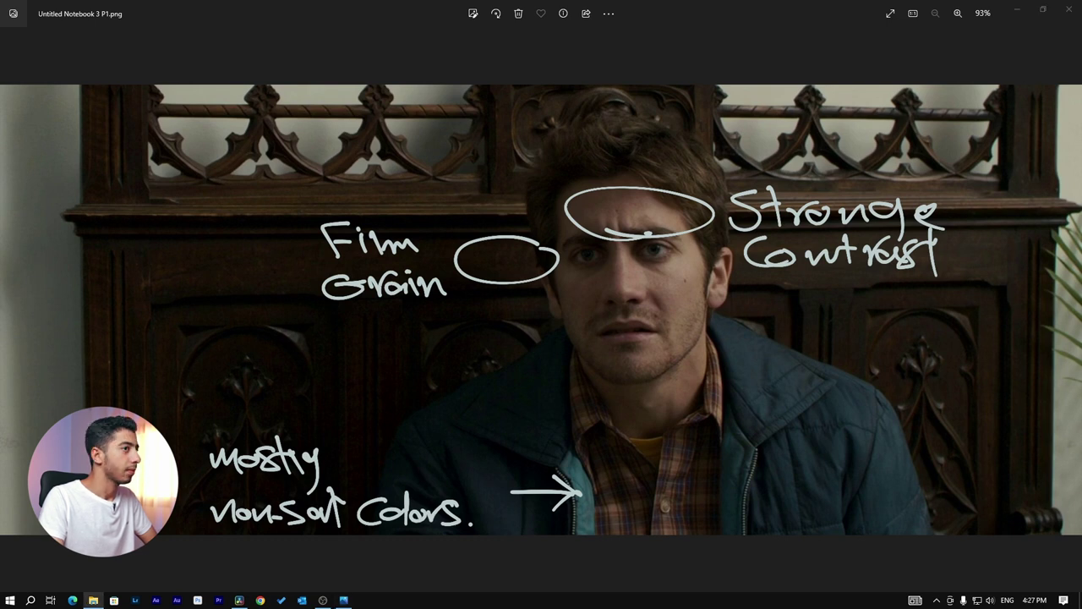
{"action": "key", "text": "Return"}
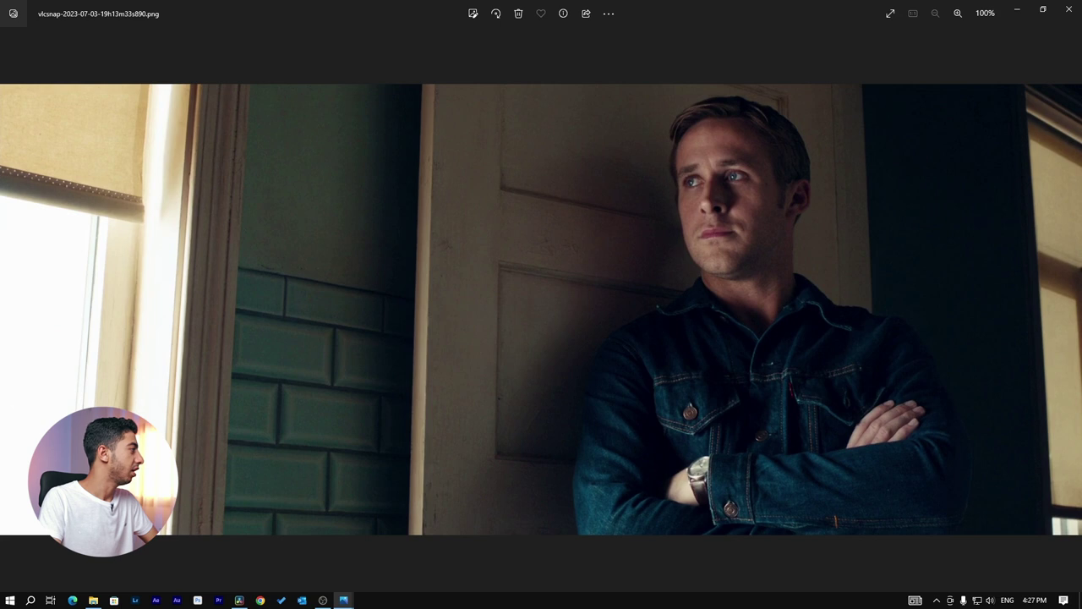
{"action": "key", "text": "Right"}
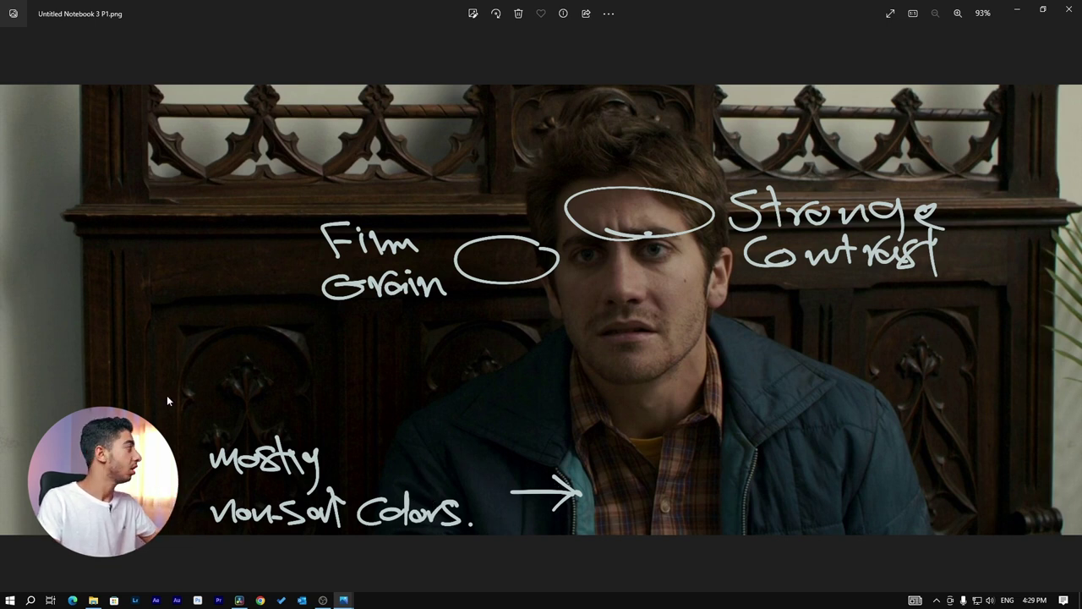
{"action": "left_click", "coordinate": [93, 599]}
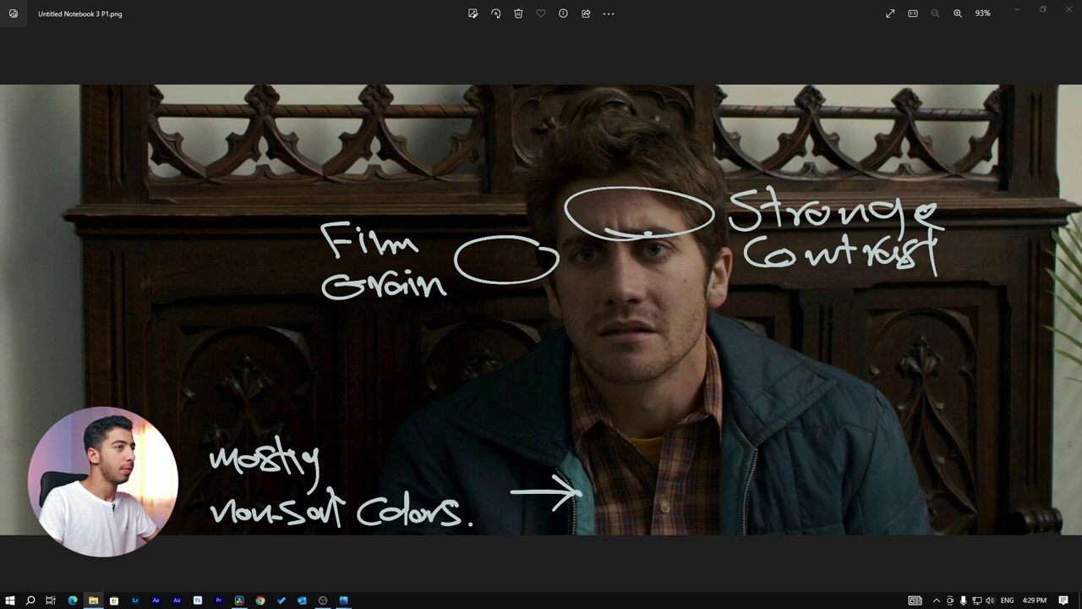
{"action": "key", "text": "Right"}
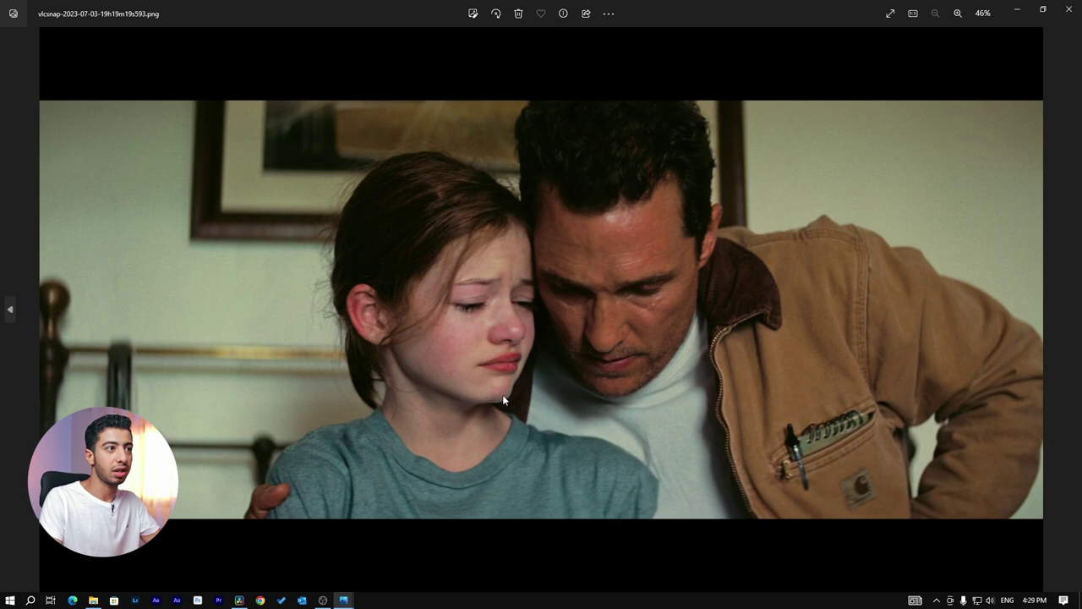
{"action": "scroll", "coordinate": [511, 353], "scroll_direction": "up", "scroll_amount": 2}
{"action": "scroll", "coordinate": [520, 338], "scroll_direction": "down", "scroll_amount": 2}
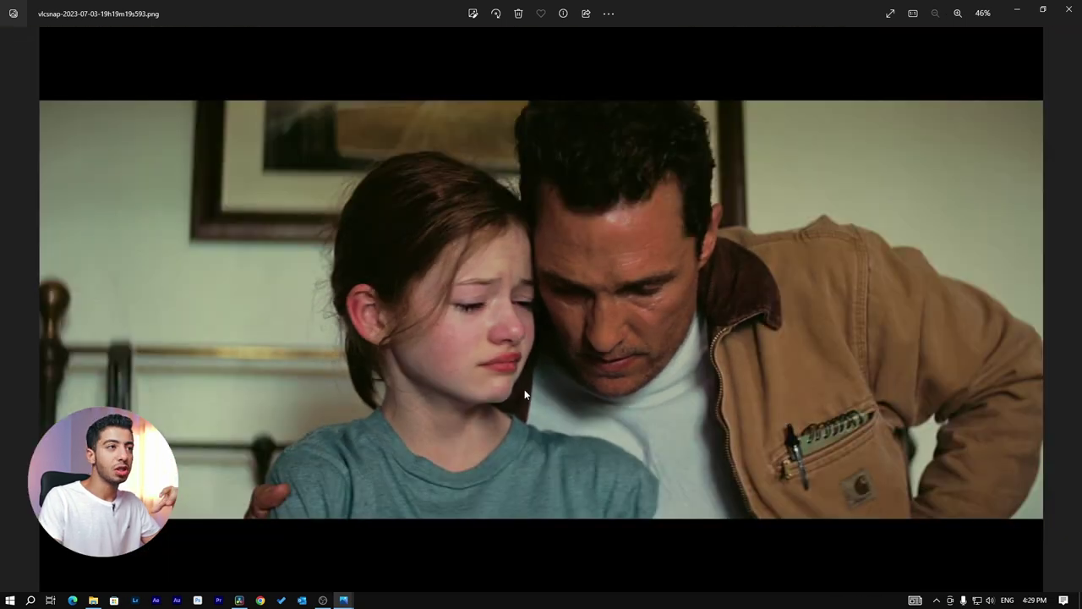
{"action": "key", "text": "Right"}
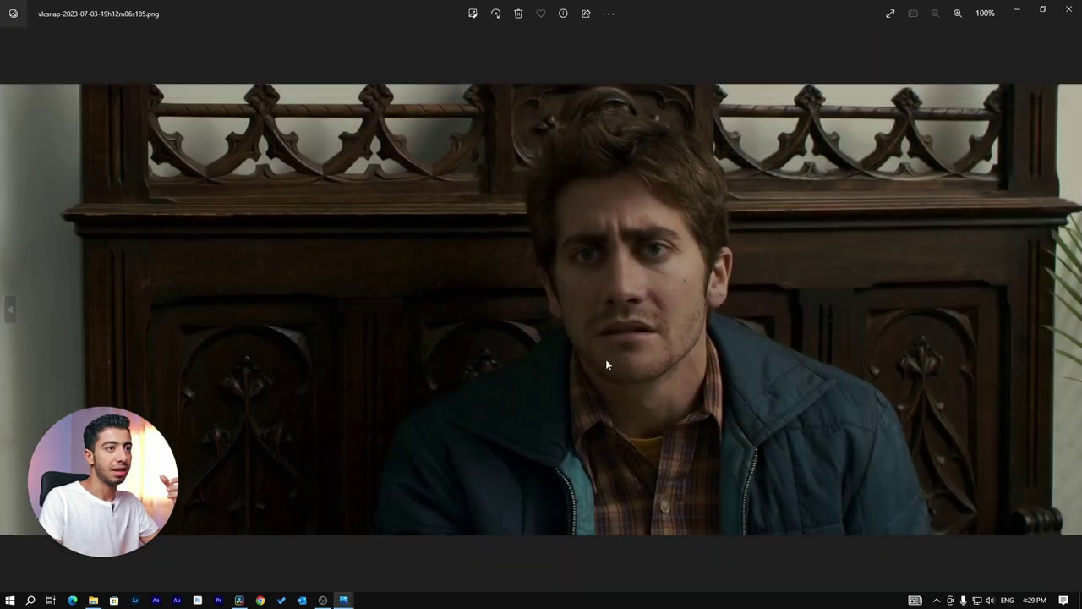
{"action": "key", "text": "Left"}
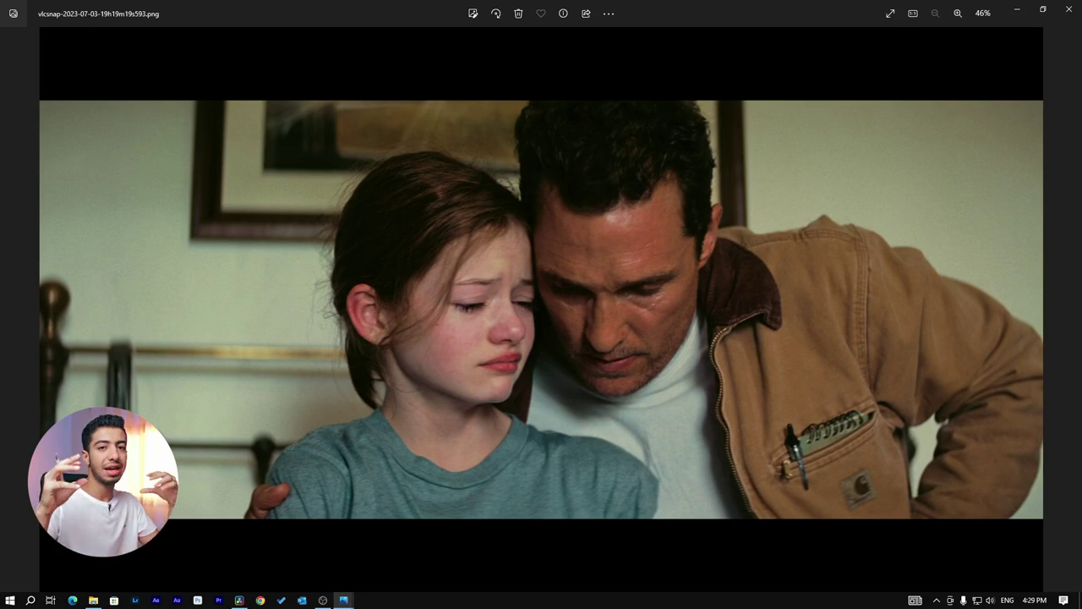
{"action": "key", "text": "Right"}
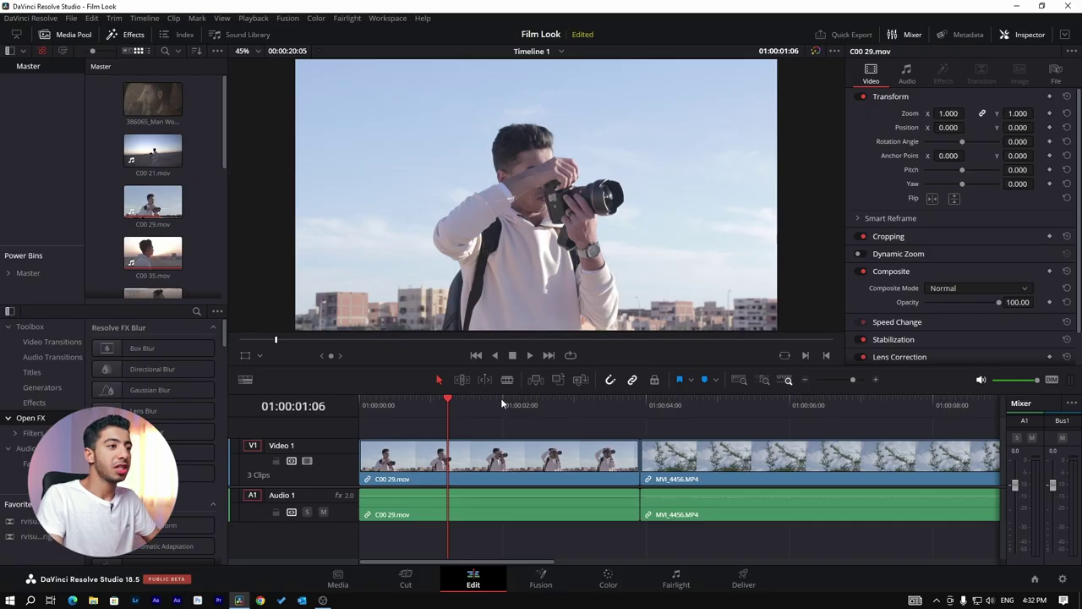
Scrub the playhead across the opening frames of C00 29.mov on the Edit page.
{"action": "left_click_drag", "start_coordinate": [511, 401], "coordinate": [400, 419]}
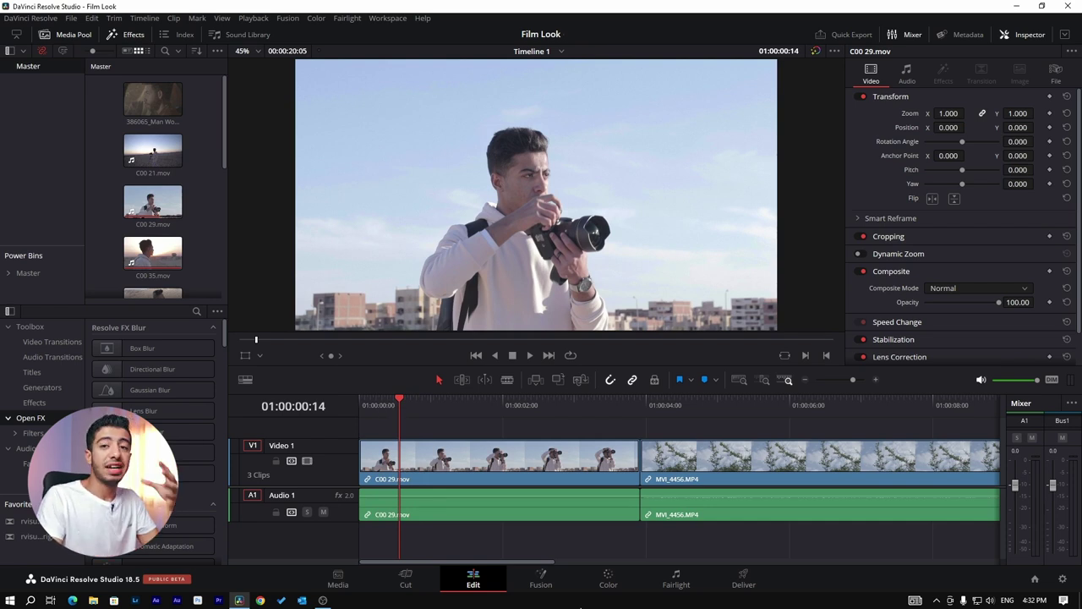
On the Color page with Effects closed, move node 01 up and label it Rec709.
{"action": "left_click", "coordinate": [588, 589]}
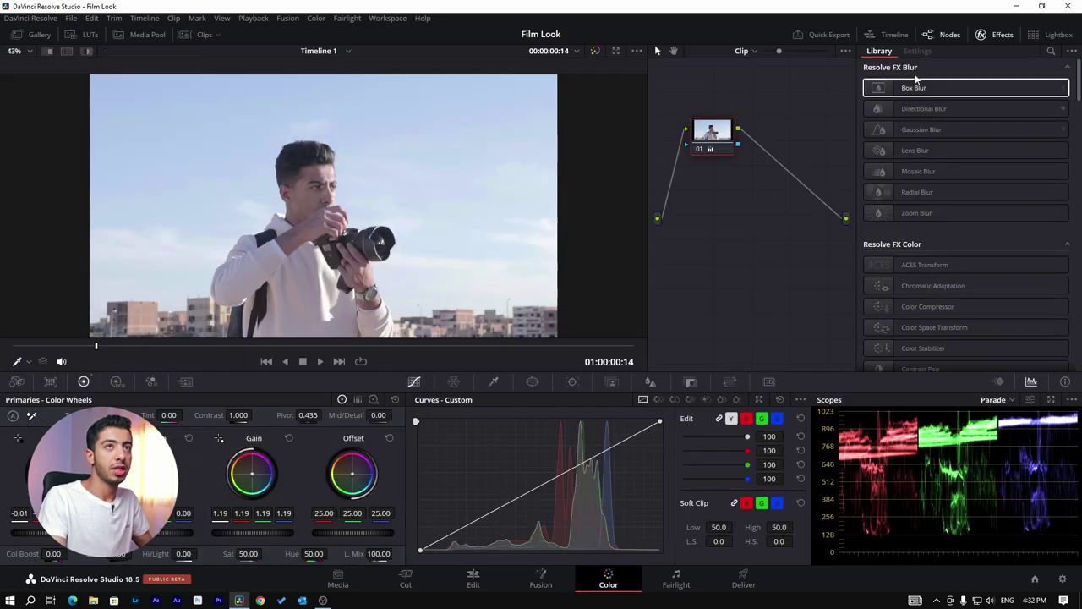
{"action": "left_click", "coordinate": [996, 35]}
{"action": "left_click_drag", "start_coordinate": [735, 140], "coordinate": [718, 116]}
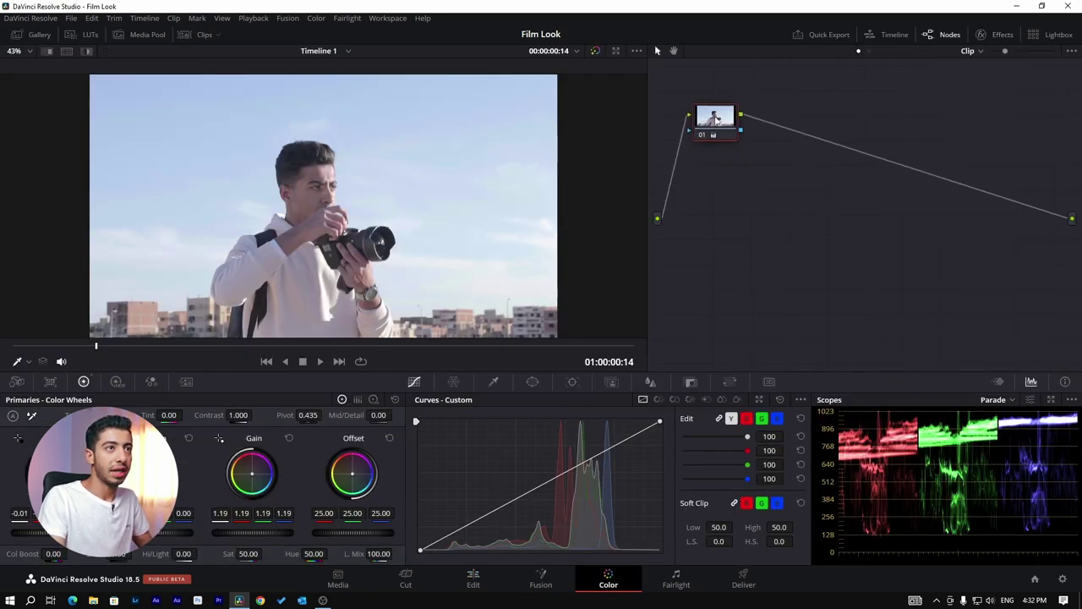
{"action": "right_click", "coordinate": [718, 115]}
{"action": "left_click", "coordinate": [739, 144]}
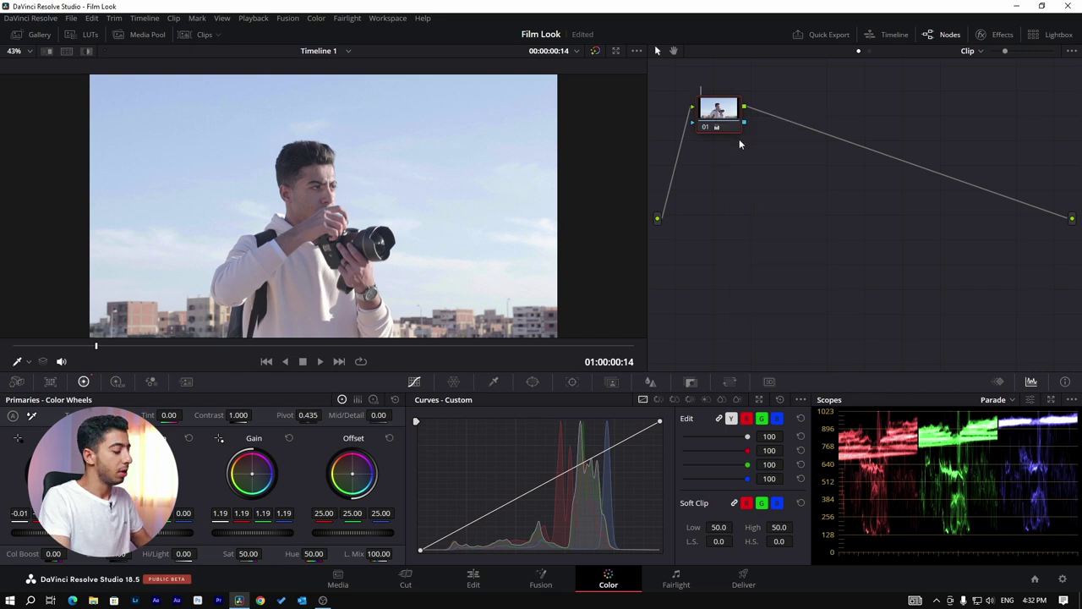
{"action": "type", "text": "Rec7"}
{"action": "key", "text": "Return"}
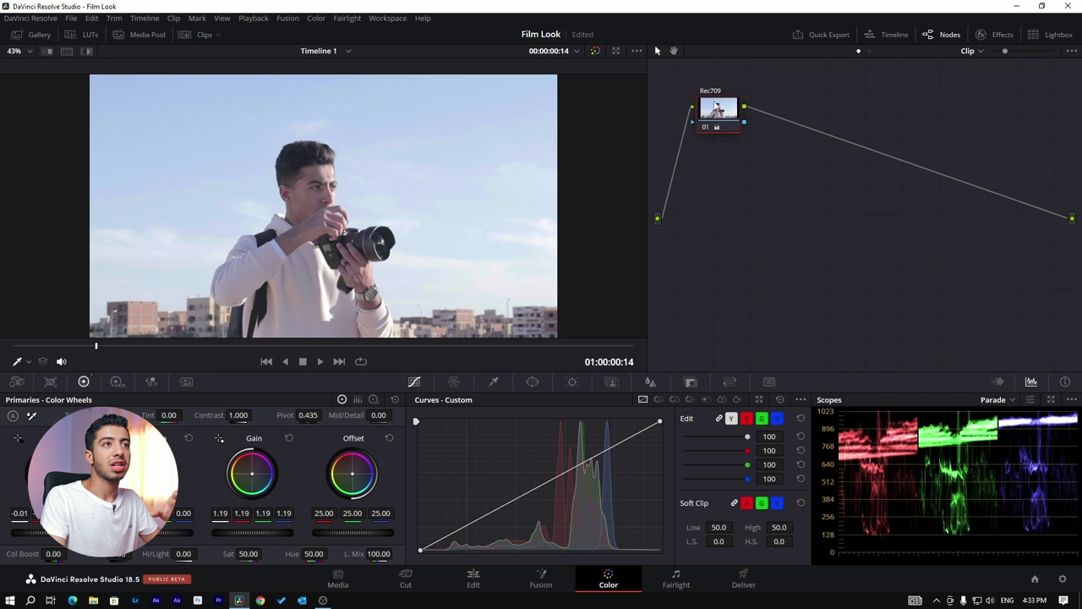
{"action": "left_click_drag", "start_coordinate": [717, 107], "coordinate": [711, 104]}
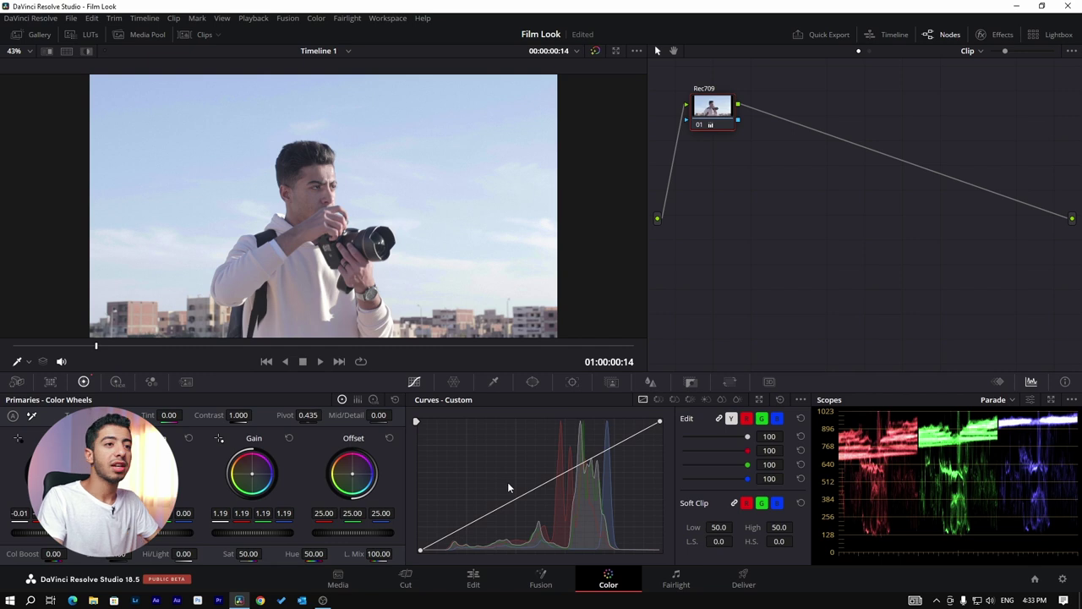
Build a bezier S-curve: add a midpoint, raise midtones, pull in whites, deepen the shadow toe.
{"action": "left_click", "coordinate": [797, 400]}
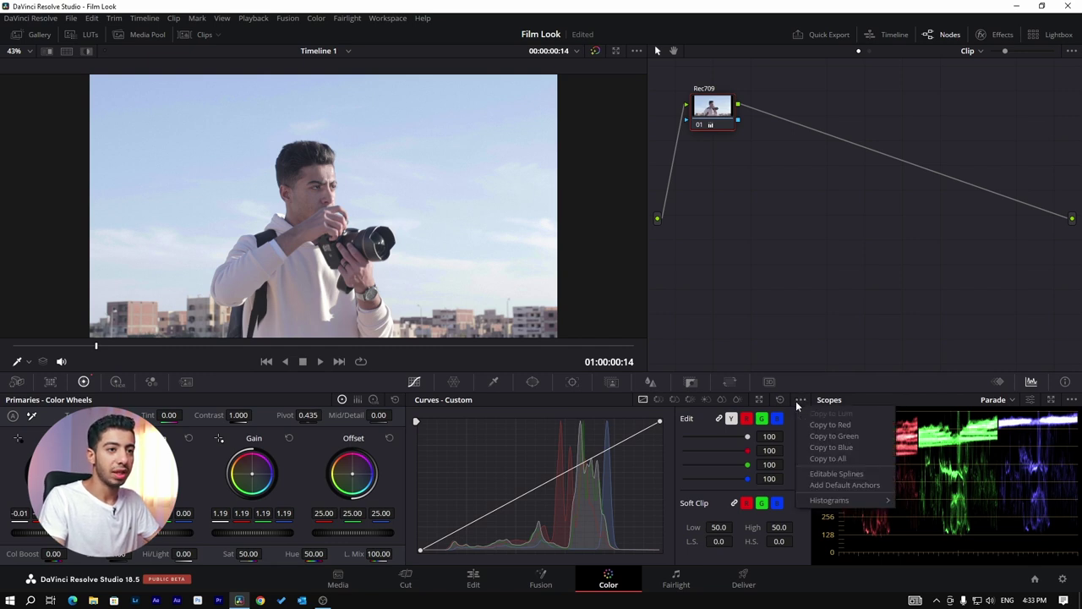
{"action": "left_click", "coordinate": [828, 461]}
{"action": "left_click", "coordinate": [660, 422]}
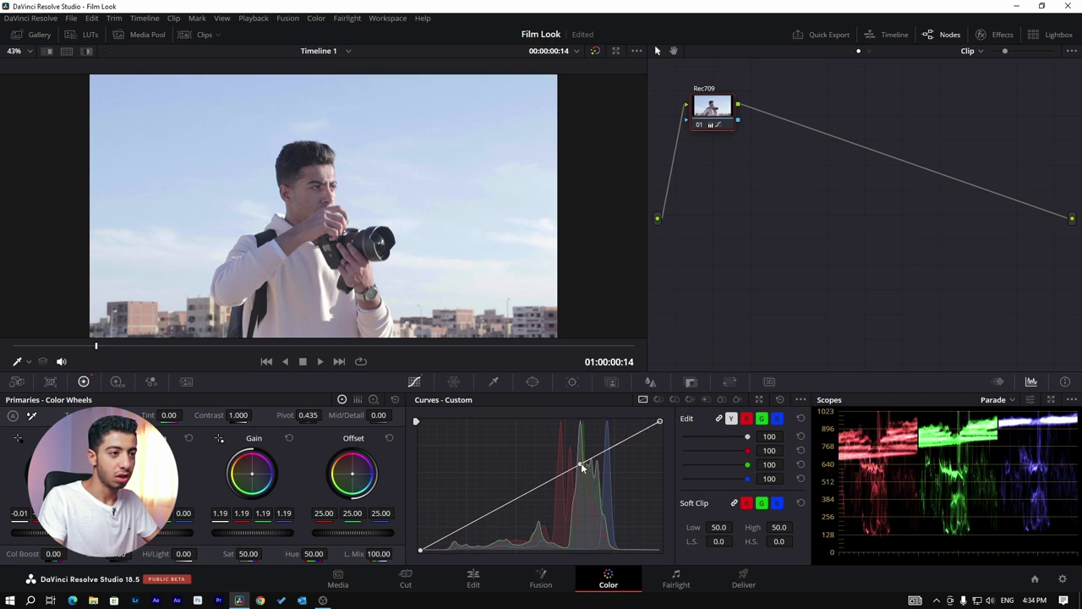
{"action": "left_click_drag", "start_coordinate": [582, 464], "coordinate": [556, 447]}
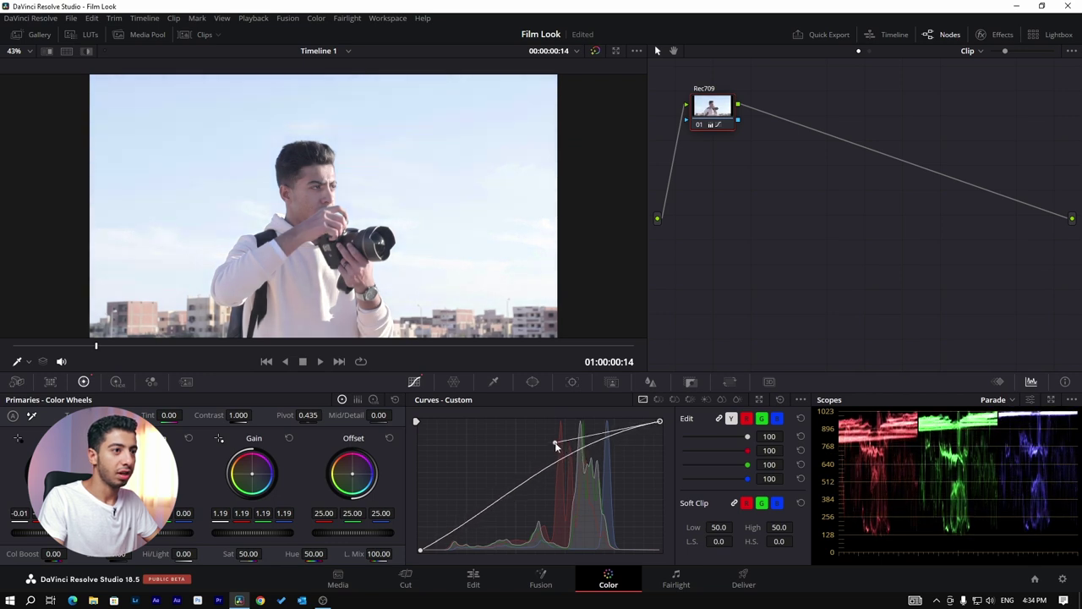
{"action": "left_click_drag", "start_coordinate": [659, 423], "coordinate": [638, 422]}
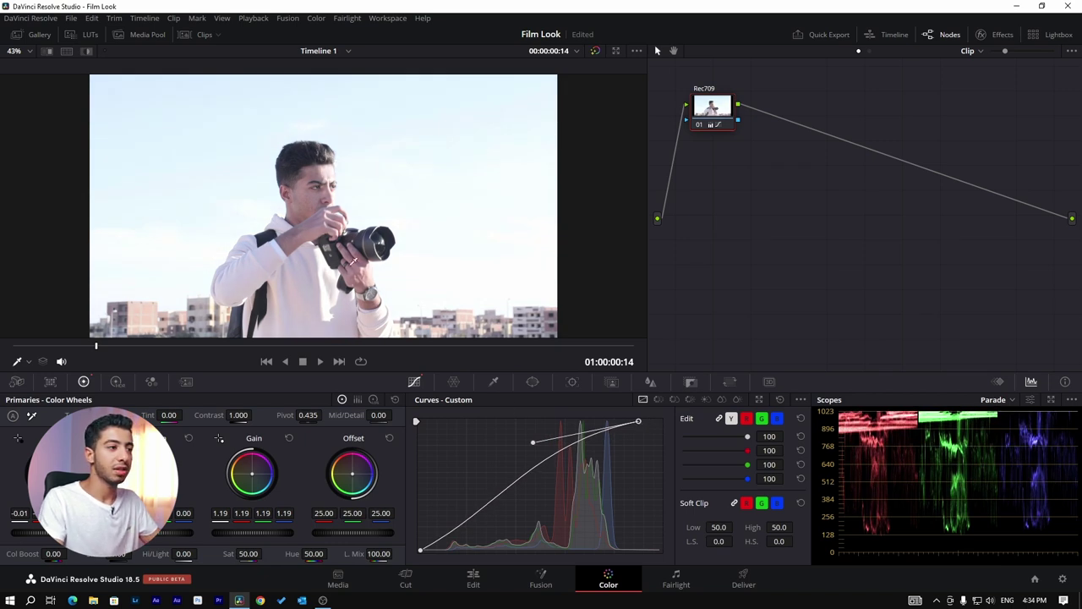
{"action": "left_click", "coordinate": [422, 551]}
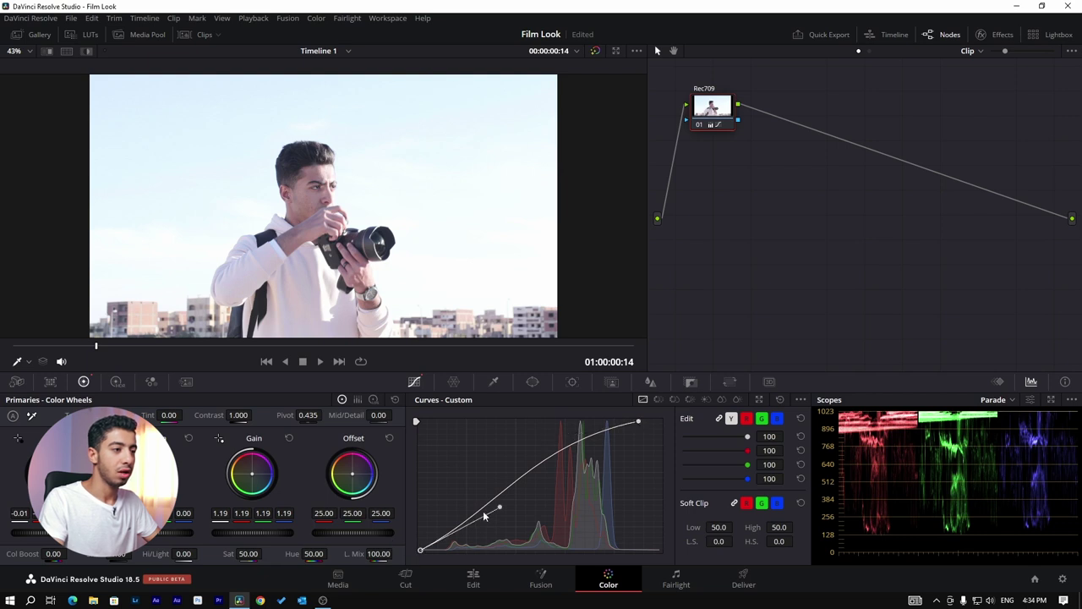
{"action": "left_click_drag", "start_coordinate": [501, 511], "coordinate": [507, 527]}
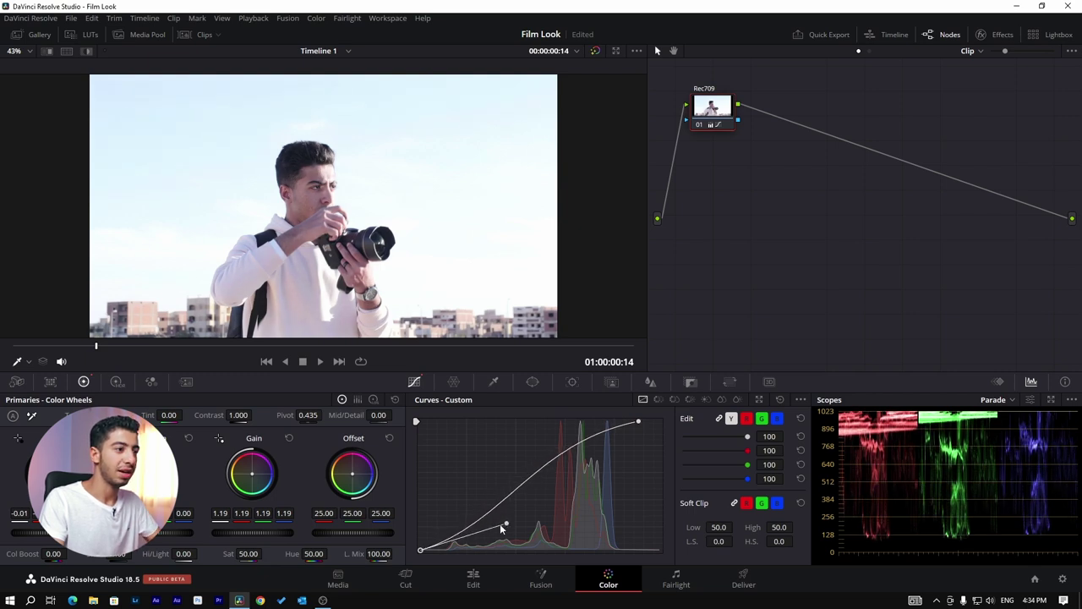
{"action": "left_click_drag", "start_coordinate": [421, 551], "coordinate": [428, 554]}
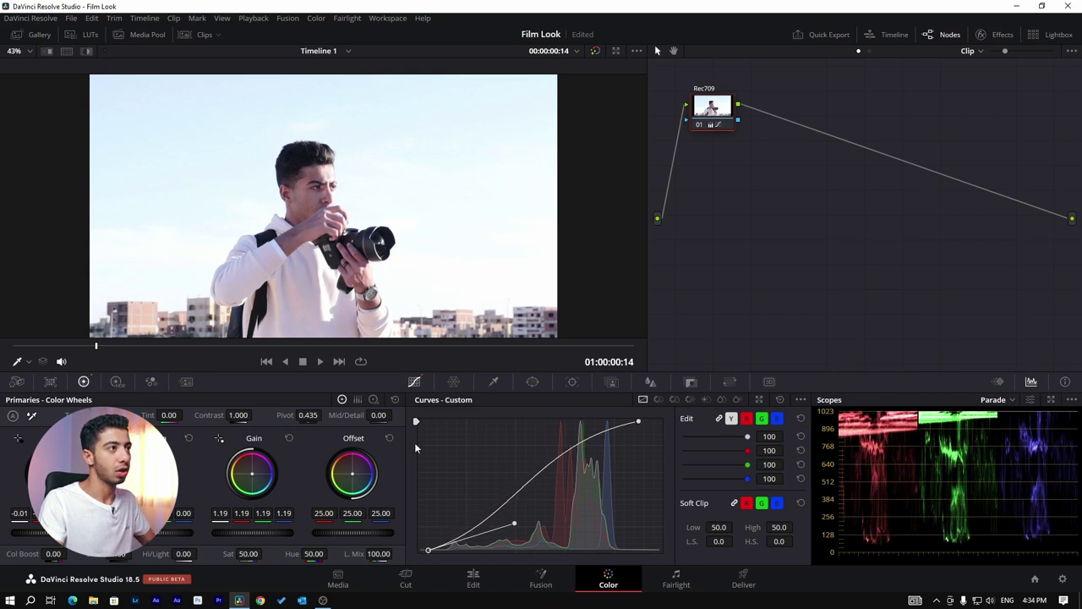
Return the white point to the top corner and pull the highlight point down.
{"action": "scroll", "coordinate": [305, 175], "scroll_direction": "up", "scroll_amount": 2}
{"action": "scroll", "coordinate": [313, 178], "scroll_direction": "up", "scroll_amount": 1}
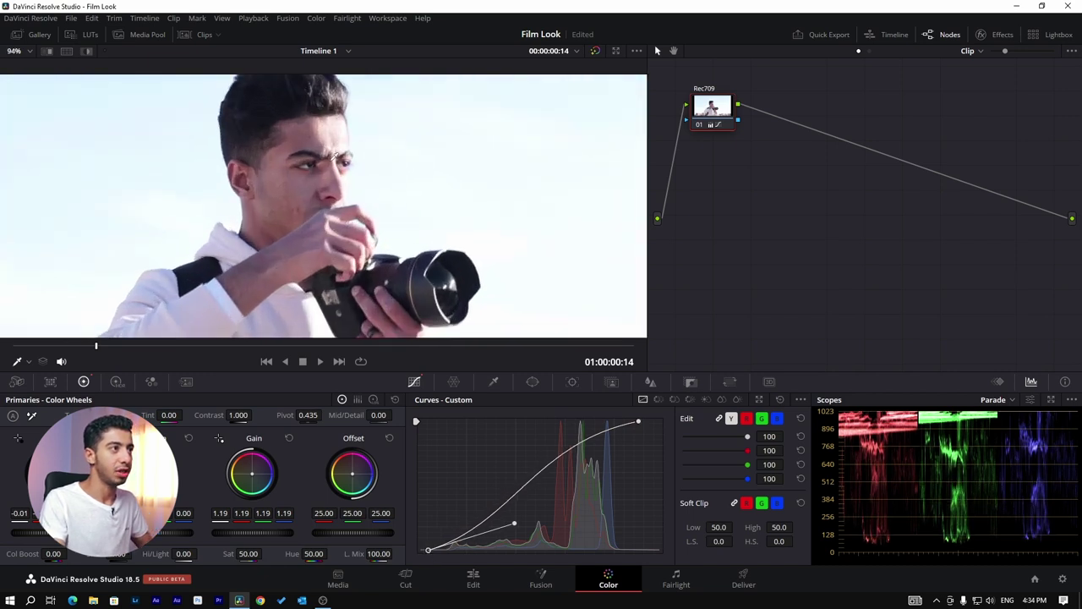
{"action": "scroll", "coordinate": [392, 299], "scroll_direction": "down", "scroll_amount": 3}
{"action": "scroll", "coordinate": [393, 298], "scroll_direction": "down", "scroll_amount": 1}
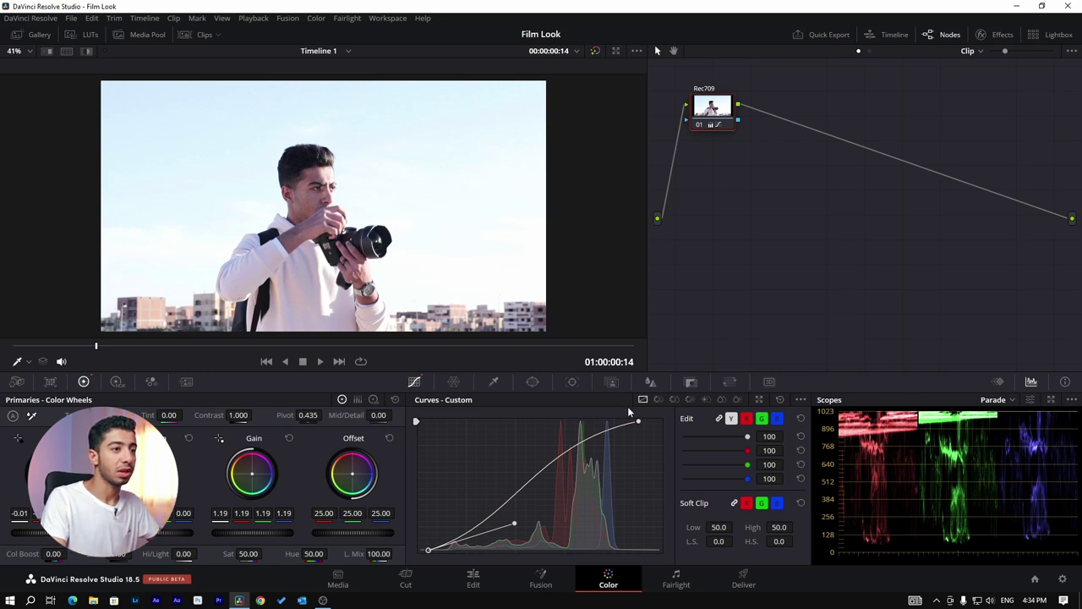
{"action": "left_click_drag", "start_coordinate": [641, 426], "coordinate": [659, 421]}
{"action": "left_click", "coordinate": [572, 443]}
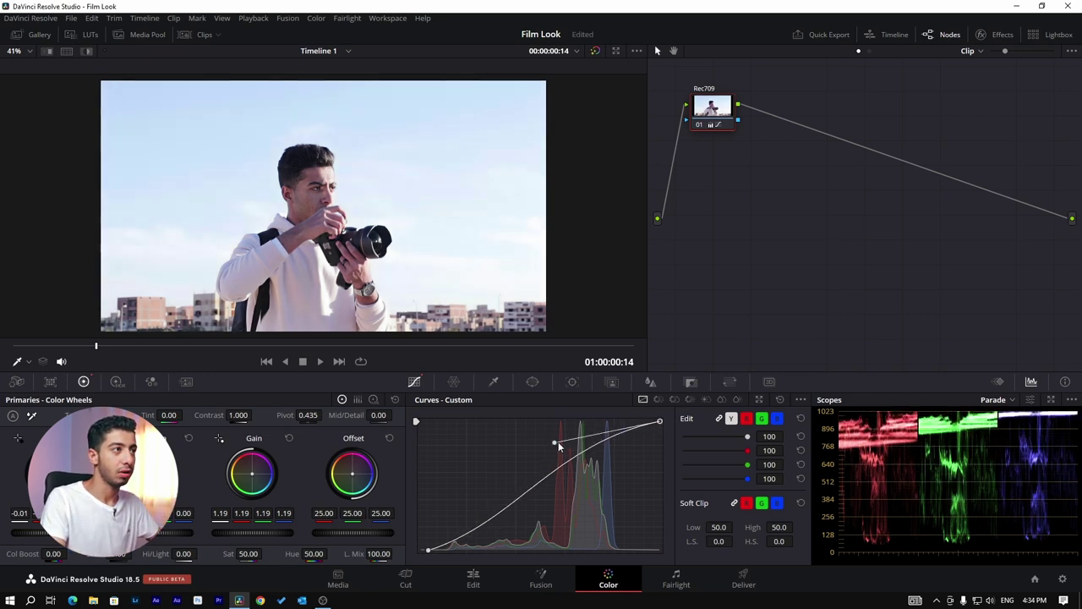
{"action": "left_click_drag", "start_coordinate": [572, 443], "coordinate": [545, 438]}
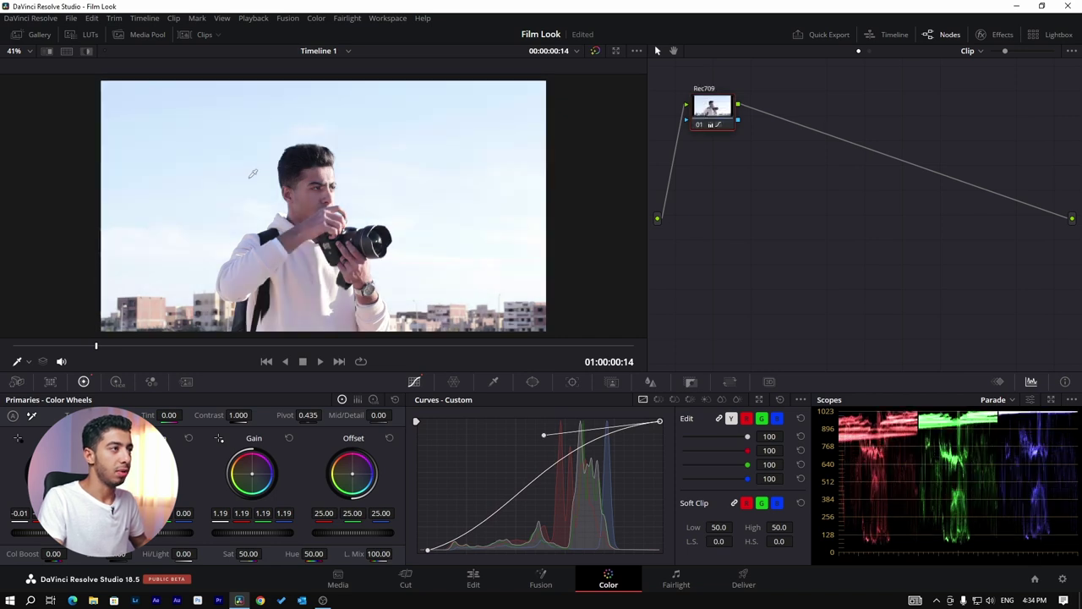
Zoom in to inspect the hair, hands and camera, then fit the frame again.
{"action": "scroll", "coordinate": [252, 174], "scroll_direction": "up", "scroll_amount": 2}
{"action": "scroll", "coordinate": [270, 156], "scroll_direction": "up", "scroll_amount": 1}
{"action": "scroll", "coordinate": [296, 135], "scroll_direction": "up", "scroll_amount": 2}
{"action": "scroll", "coordinate": [324, 116], "scroll_direction": "up", "scroll_amount": 1}
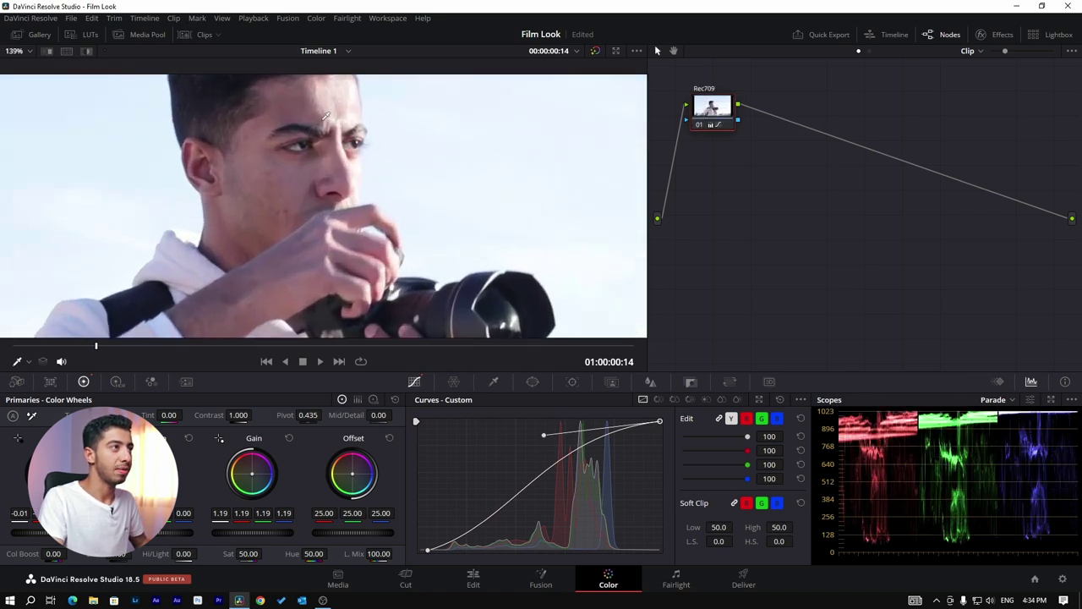
{"action": "left_click_drag", "start_coordinate": [325, 116], "coordinate": [334, 235]}
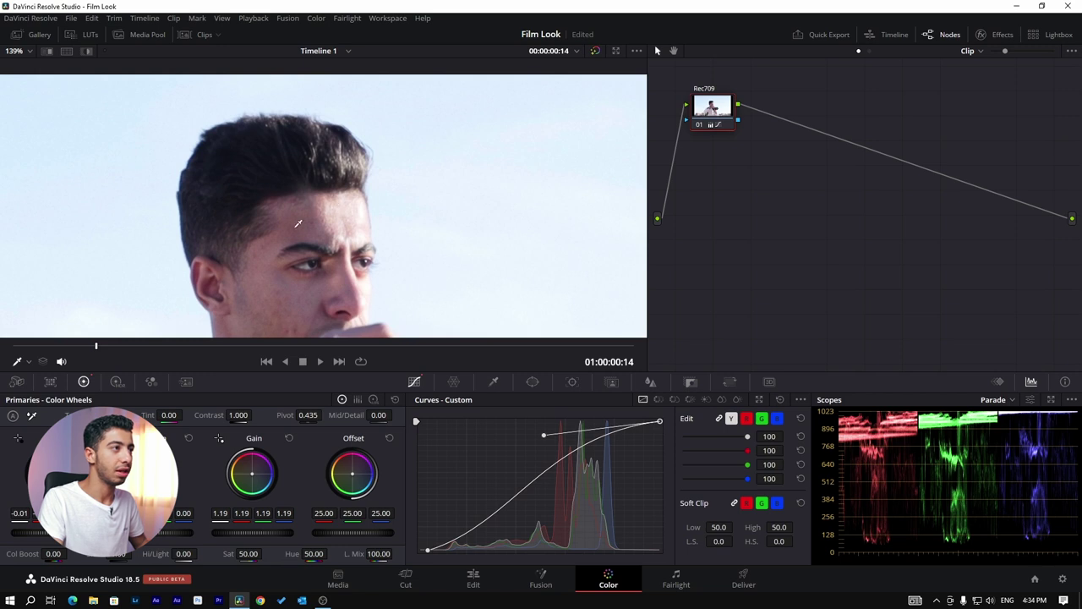
{"action": "scroll", "coordinate": [329, 220], "scroll_direction": "down", "scroll_amount": 1}
{"action": "left_click_drag", "start_coordinate": [329, 220], "coordinate": [300, 111]}
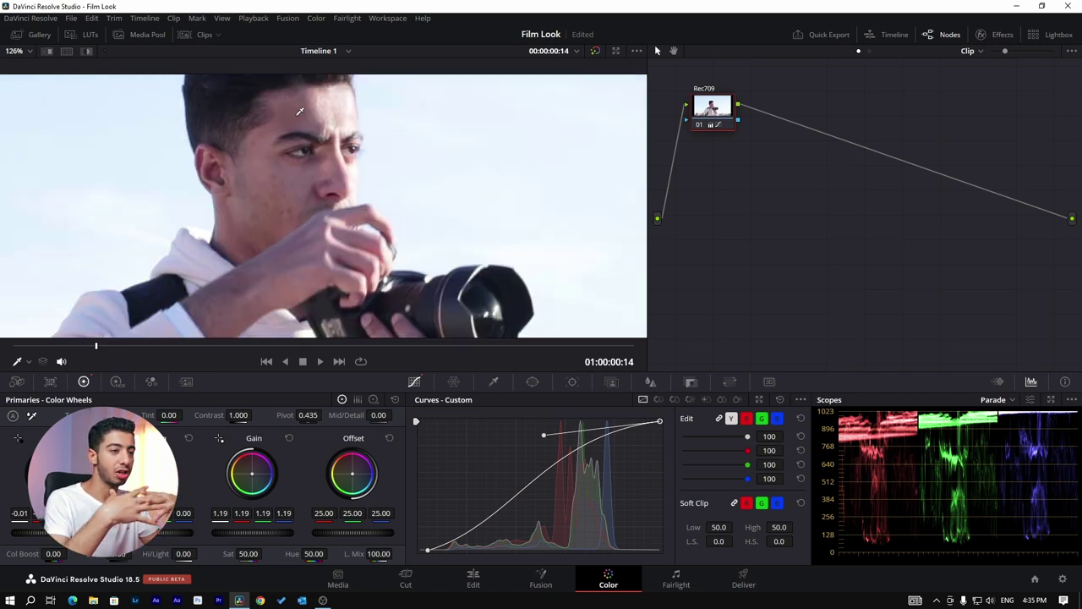
{"action": "key", "text": "shift+z"}
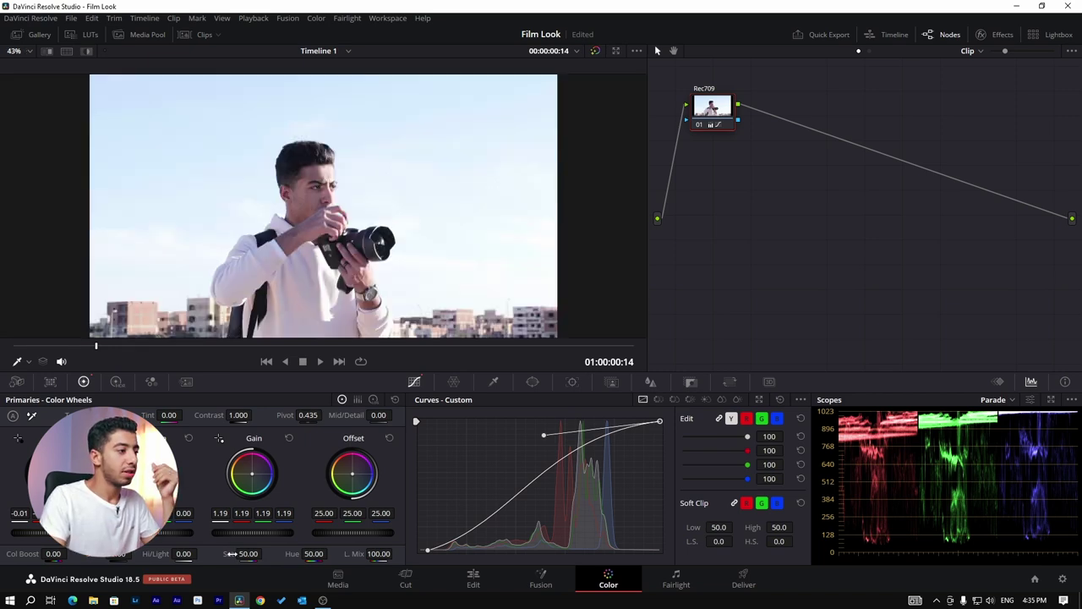
Raise saturation to 71 and toggle the Rec709 node to compare before and after.
{"action": "left_click_drag", "start_coordinate": [254, 554], "coordinate": [267, 554]}
{"action": "scroll", "coordinate": [324, 168], "scroll_direction": "up", "scroll_amount": 6}
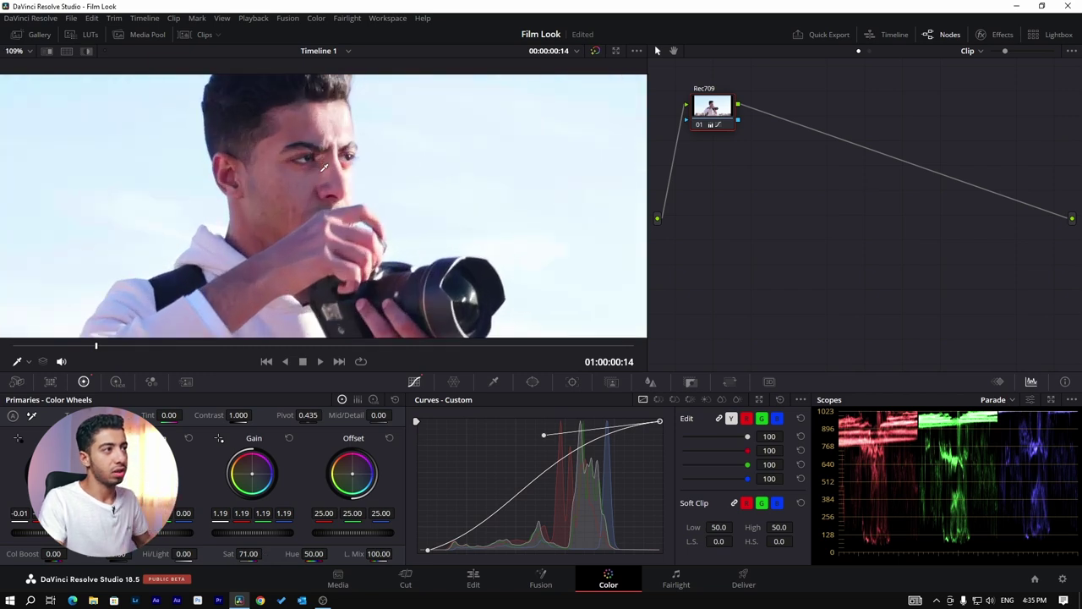
{"action": "key", "text": "ctrl+d"}
{"action": "key", "text": "ctrl+d"}
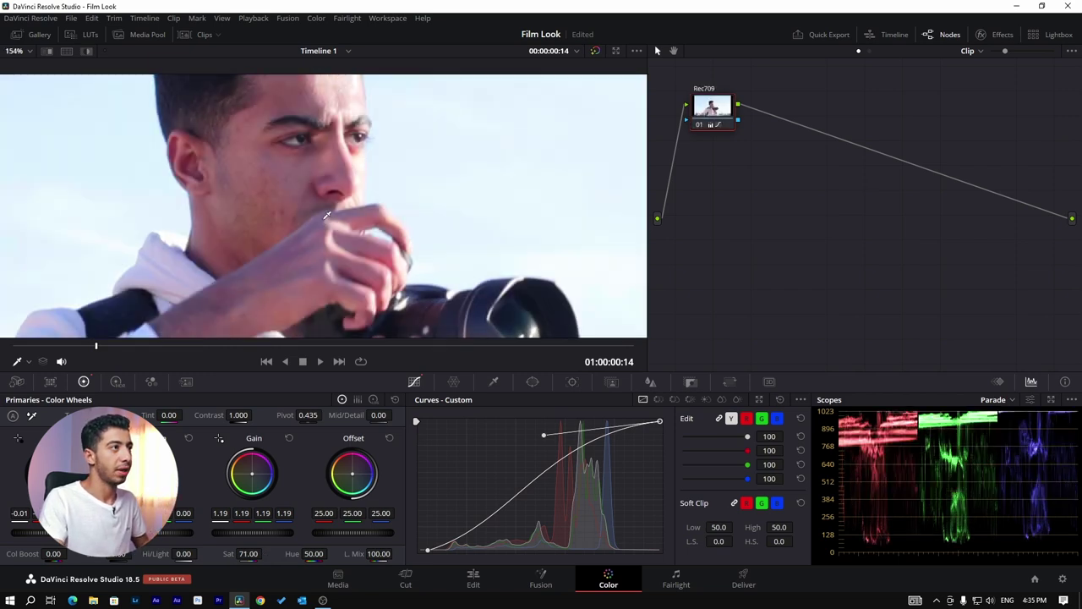
{"action": "scroll", "coordinate": [313, 222], "scroll_direction": "down", "scroll_amount": 6}
{"action": "scroll", "coordinate": [312, 222], "scroll_direction": "down", "scroll_amount": 1}
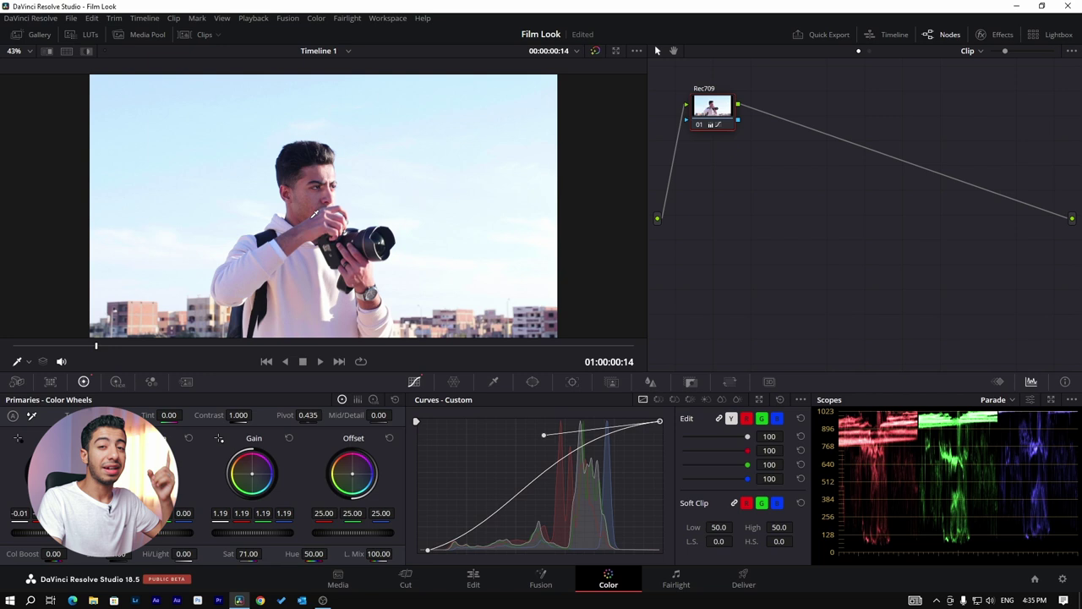
{"action": "scroll", "coordinate": [314, 214], "scroll_direction": "down", "scroll_amount": 2}
{"action": "key", "text": "ctrl+d"}
{"action": "key", "text": "ctrl+d"}
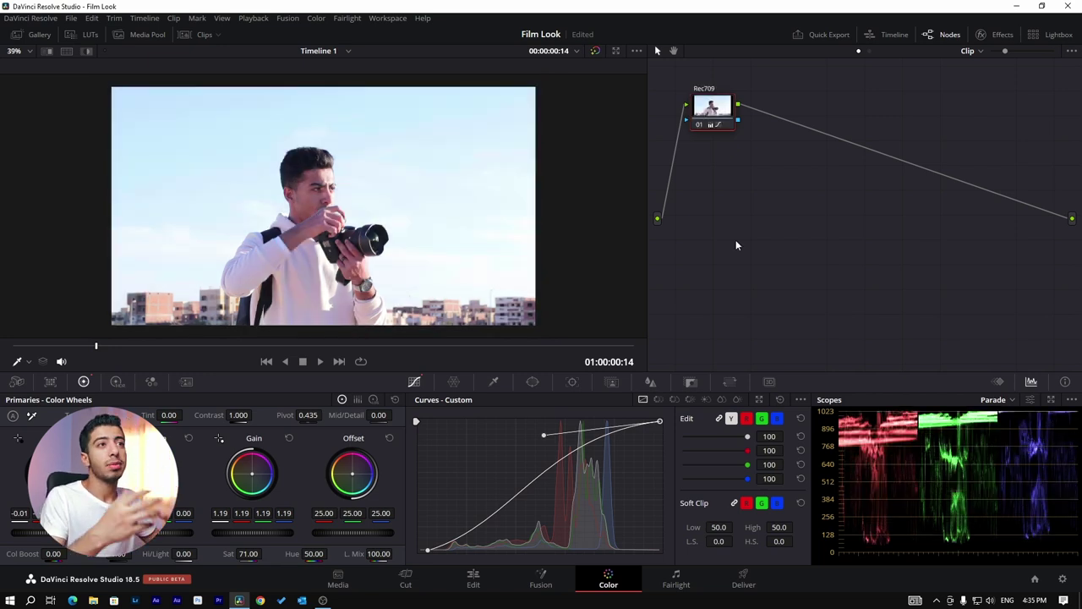
Add serial node 02 after Rec709, label it Film Log, and save the project.
{"action": "key", "text": "alt+s"}
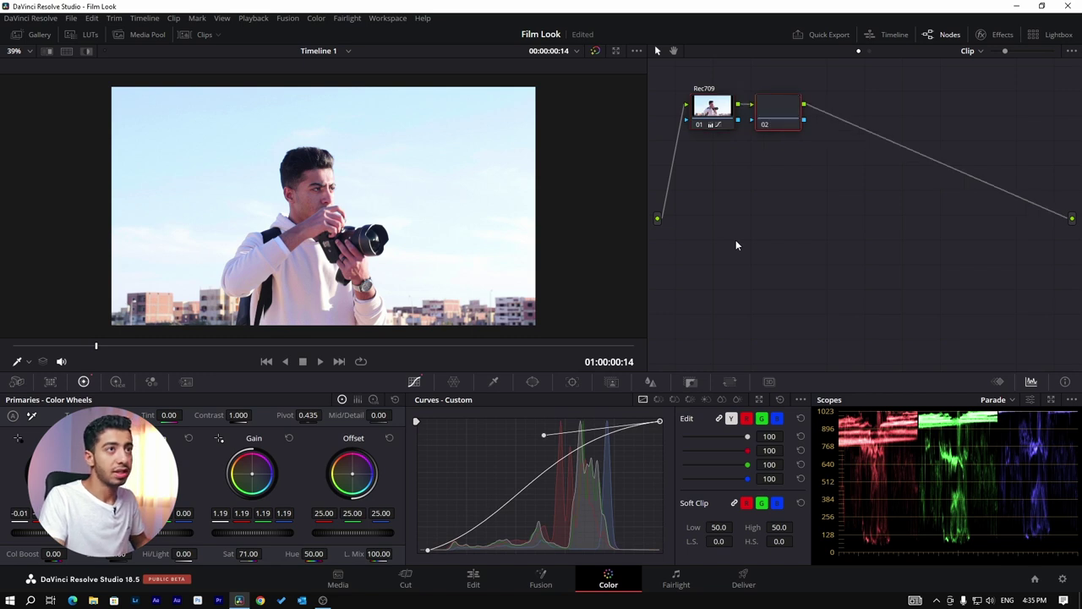
{"action": "right_click", "coordinate": [785, 104]}
{"action": "key", "text": "Escape"}
{"action": "right_click", "coordinate": [801, 107]}
{"action": "left_click", "coordinate": [801, 126]}
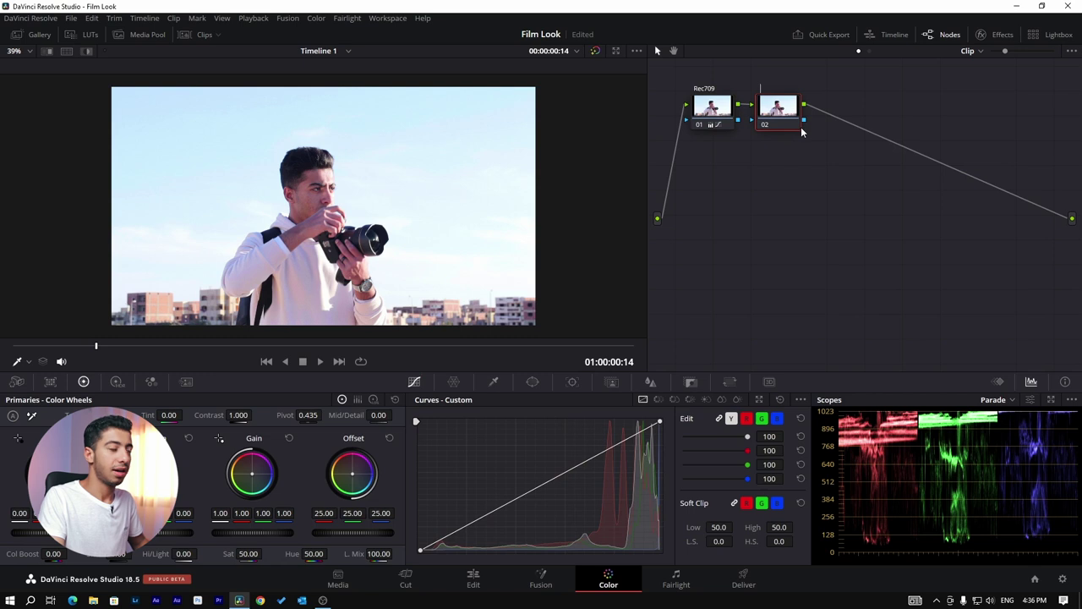
{"action": "type", "text": "Film Log"}
{"action": "key", "text": "Return"}
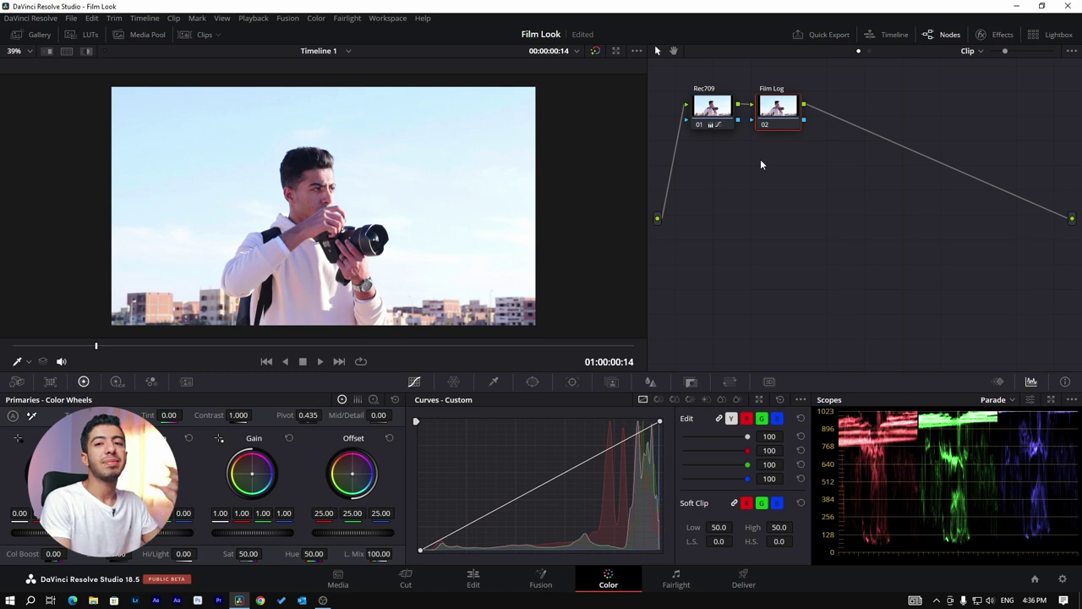
{"action": "key", "text": "ctrl+s"}
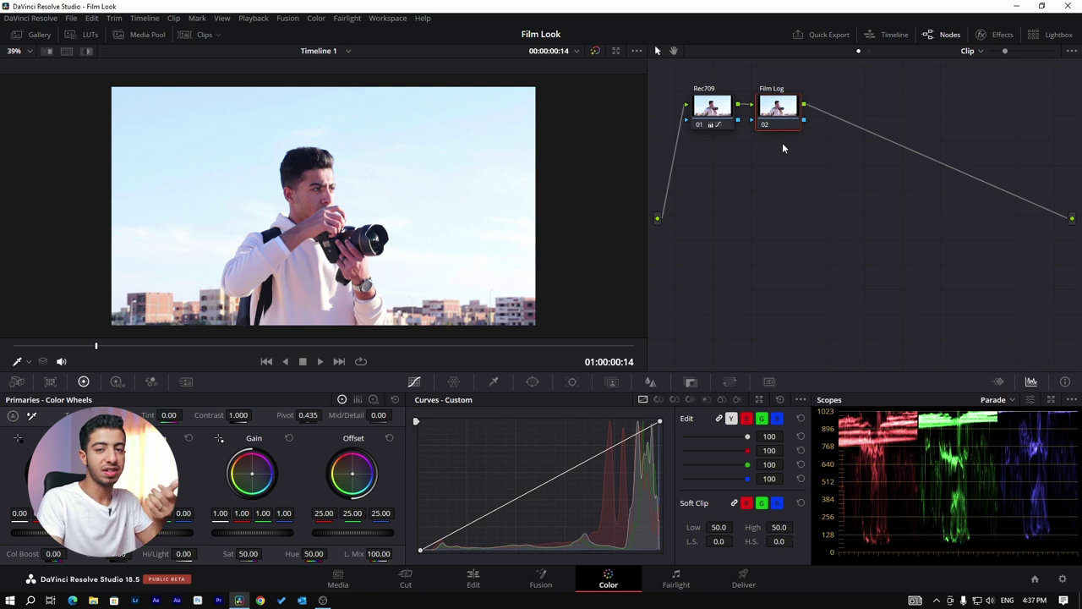
Apply Color Space Transform to Film Log with Cineon Film Log output gamma, then save.
{"action": "left_click", "coordinate": [983, 35]}
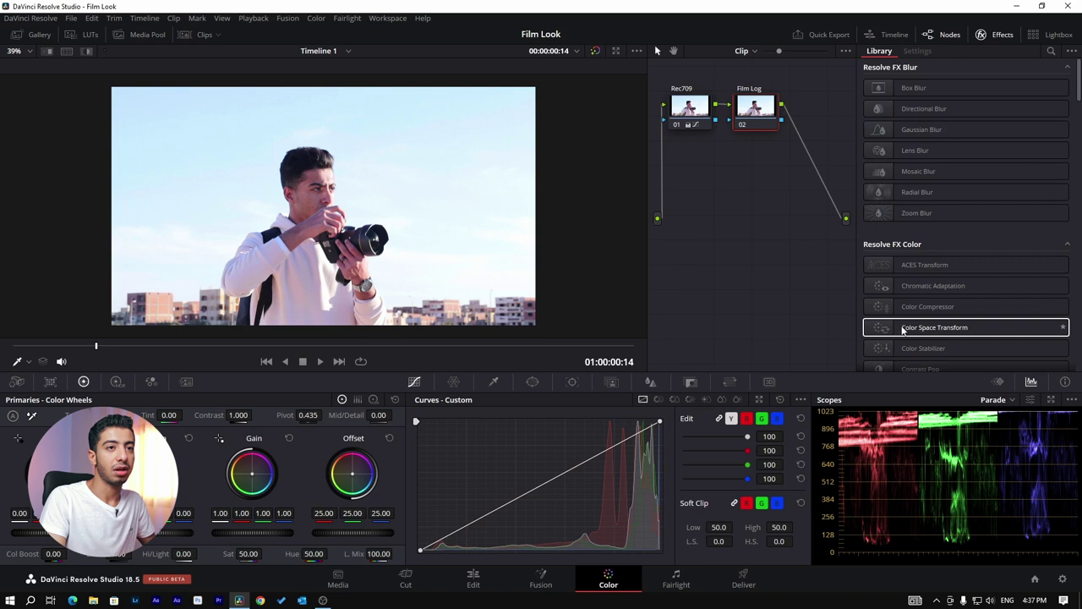
{"action": "left_click_drag", "start_coordinate": [924, 325], "coordinate": [758, 119]}
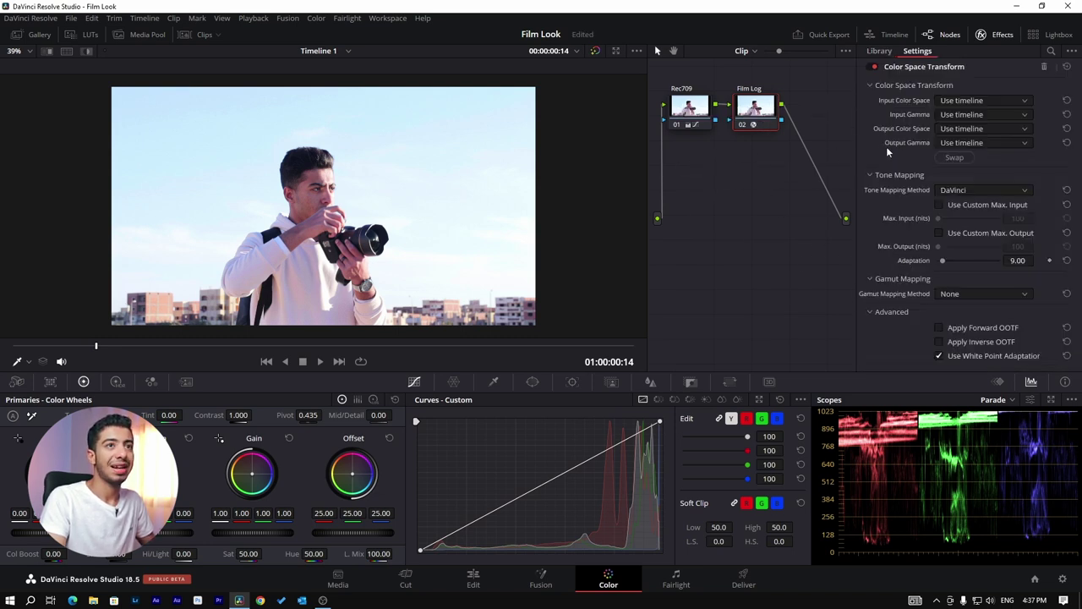
{"action": "left_click", "coordinate": [970, 144]}
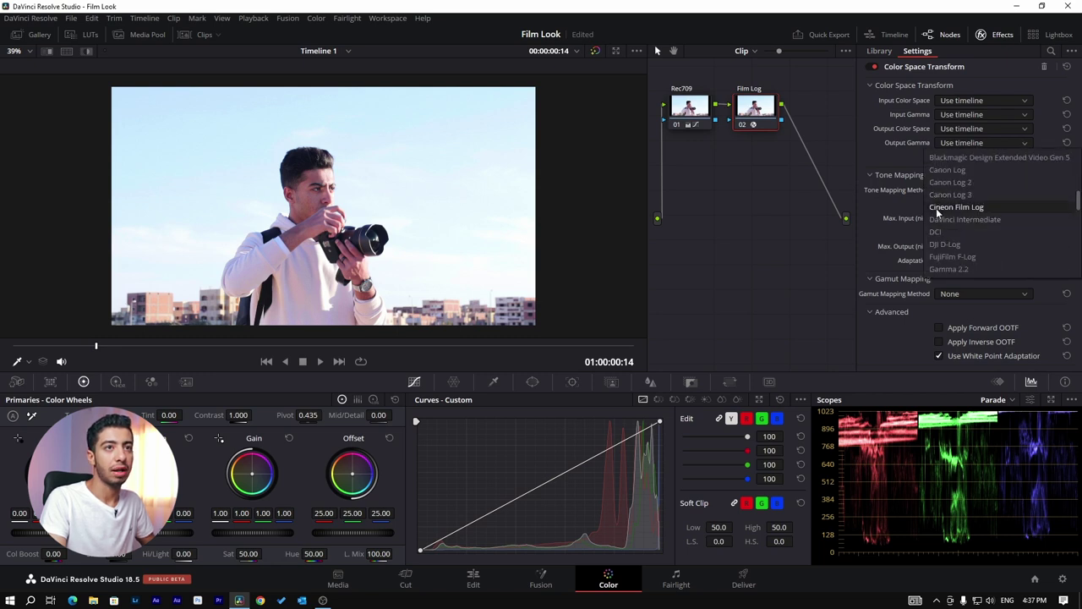
{"action": "left_click", "coordinate": [957, 208]}
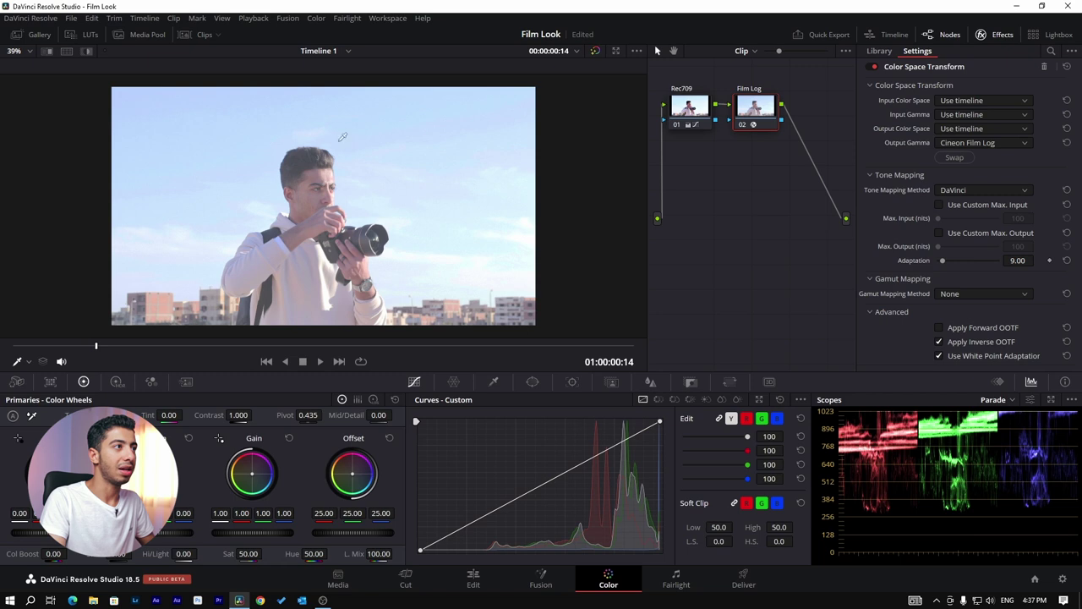
{"action": "scroll", "coordinate": [296, 168], "scroll_direction": "up", "scroll_amount": 1}
{"action": "key", "text": "ctrl+d"}
{"action": "key", "text": "ctrl+d"}
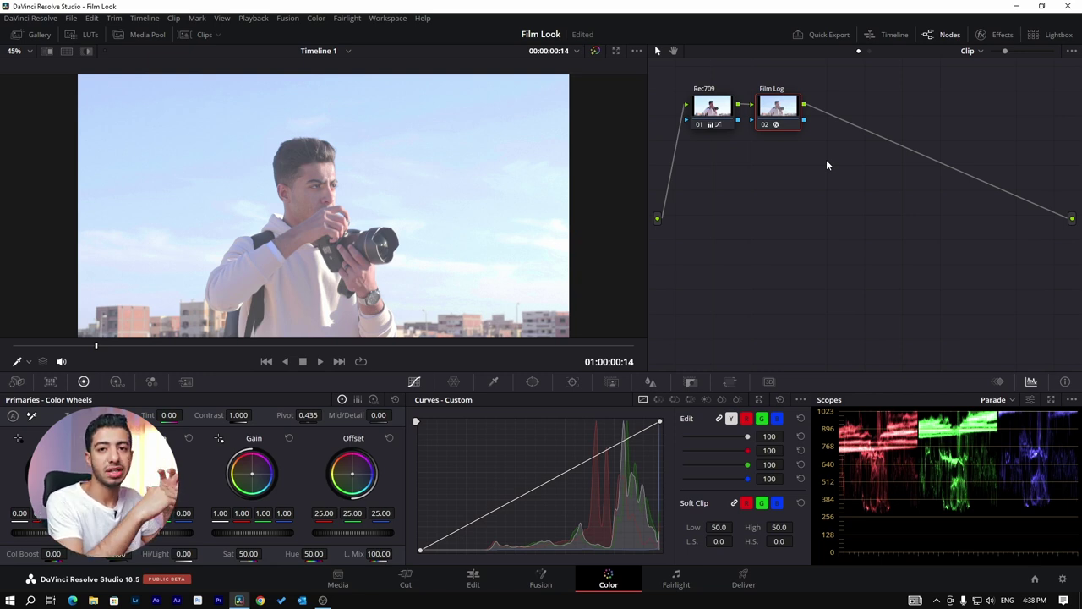
{"action": "key", "text": "ctrl+s"}
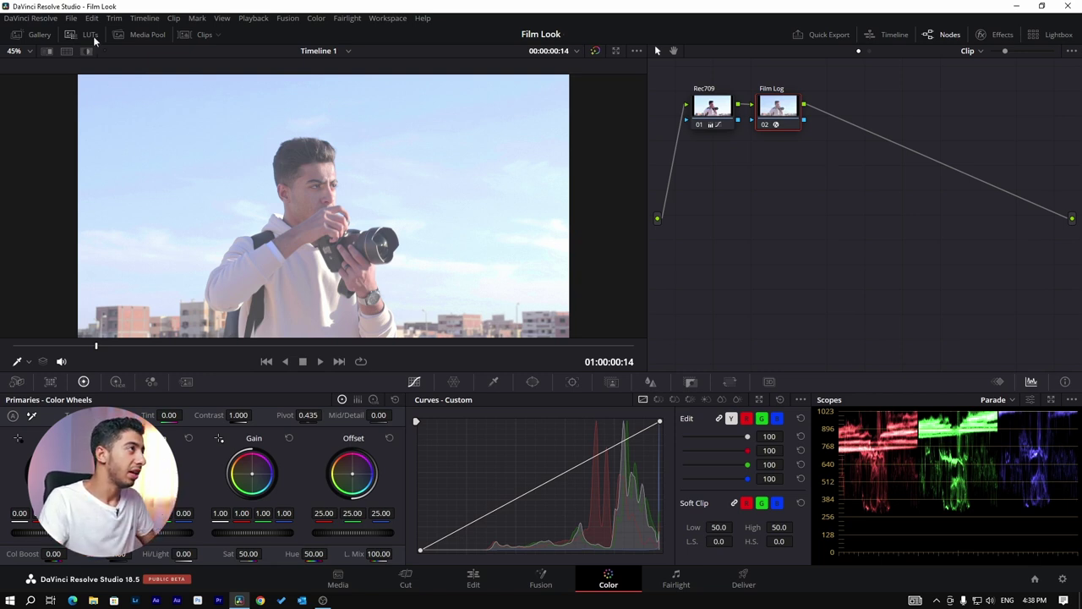
{"action": "left_click", "coordinate": [90, 35]}
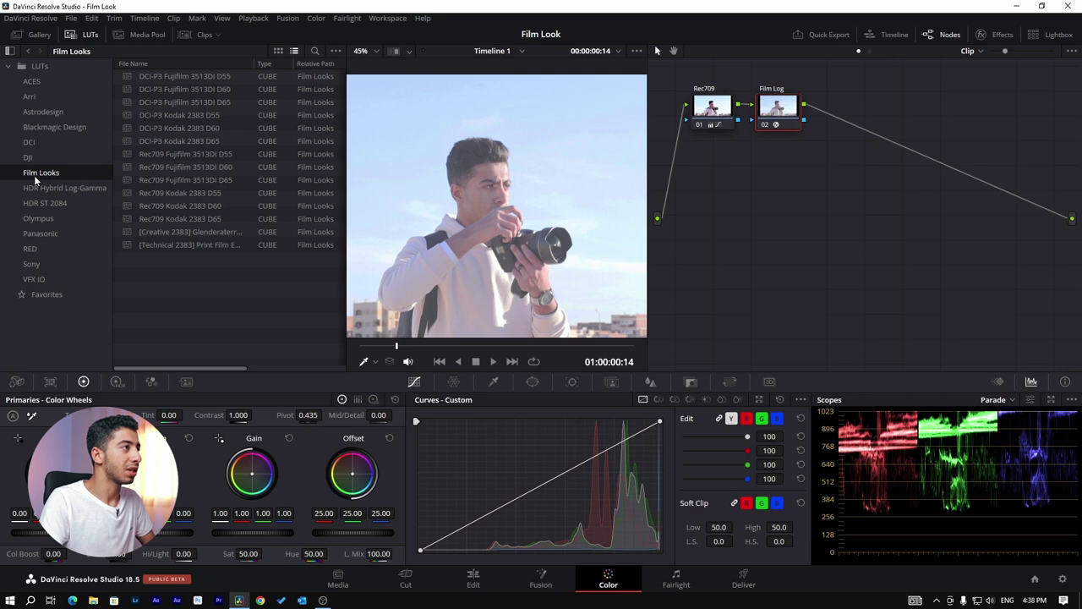
Add node 03 labelled Kodak 2383 and apply the Rec709 Kodak 2383 D55 LUT to it.
{"action": "mouse_move", "coordinate": [223, 259]}
{"action": "left_mouse_down"}
{"action": "mouse_move", "coordinate": [197, 239]}
{"action": "mouse_move", "coordinate": [187, 264]}
{"action": "left_mouse_up"}
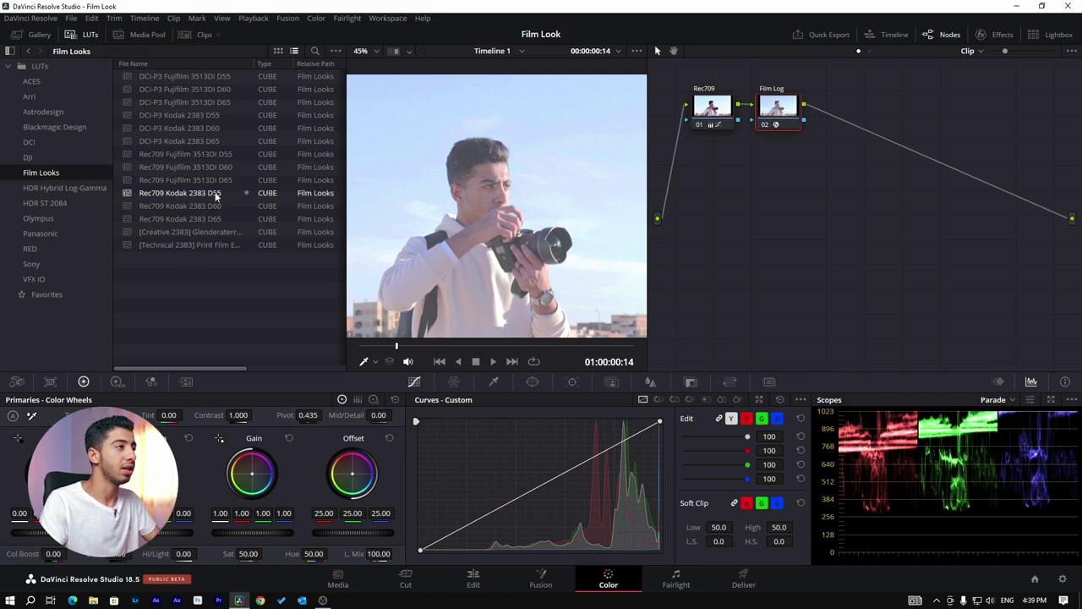
{"action": "mouse_move", "coordinate": [214, 196]}
{"action": "left_mouse_down"}
{"action": "mouse_move", "coordinate": [782, 131]}
{"action": "mouse_move", "coordinate": [699, 183]}
{"action": "mouse_move", "coordinate": [717, 180]}
{"action": "left_mouse_up"}
{"action": "key", "text": "alt+s"}
{"action": "right_click", "coordinate": [722, 194]}
{"action": "left_click", "coordinate": [730, 202]}
{"action": "type", "text": "Kodak"}
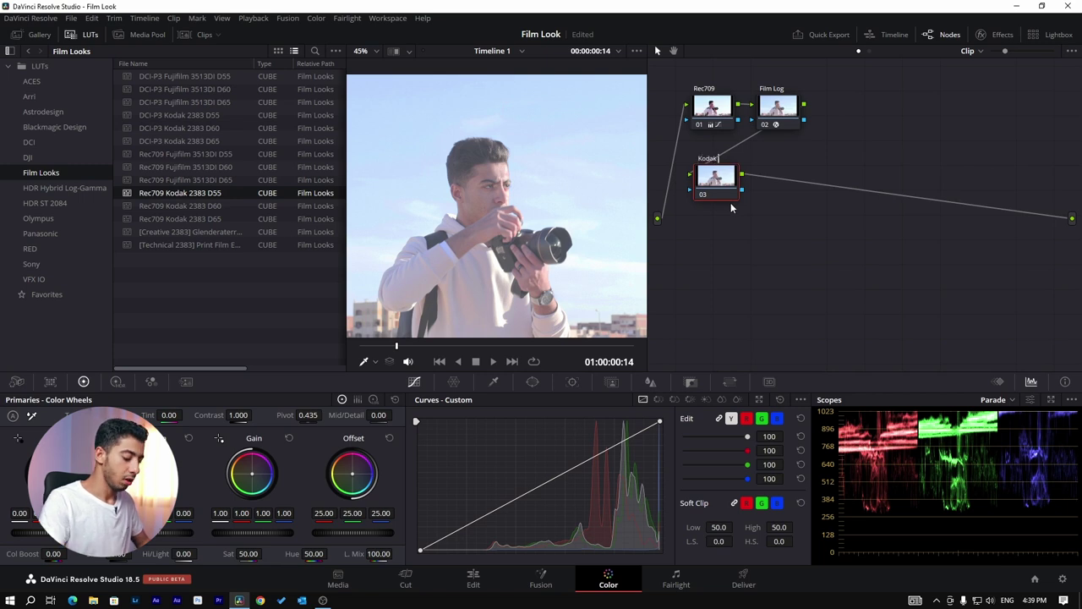
{"action": "type", "text": " 238"}
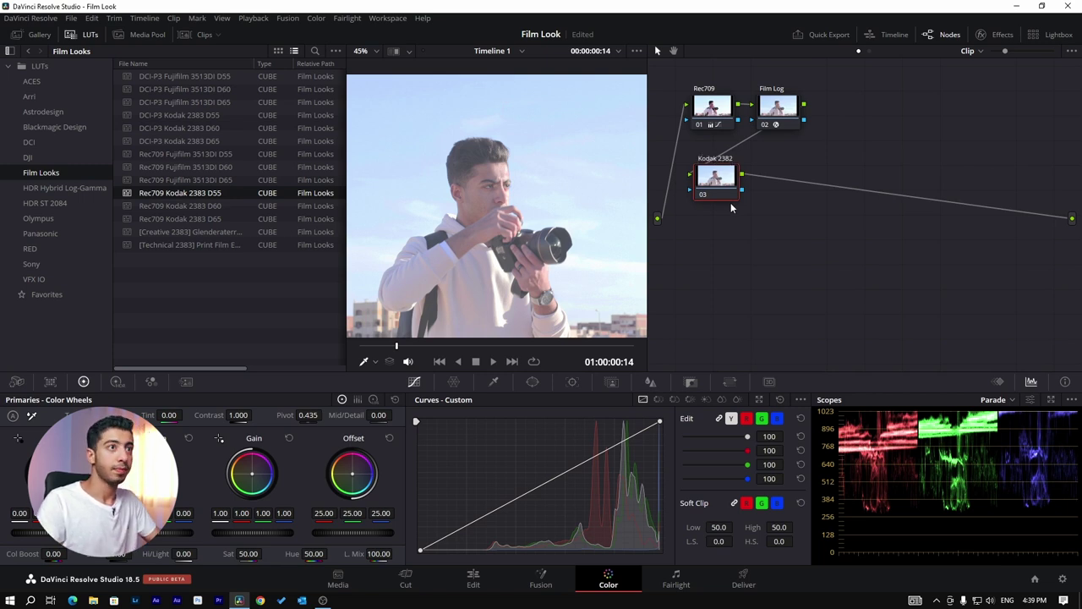
{"action": "type", "text": "3"}
{"action": "key", "text": "Return"}
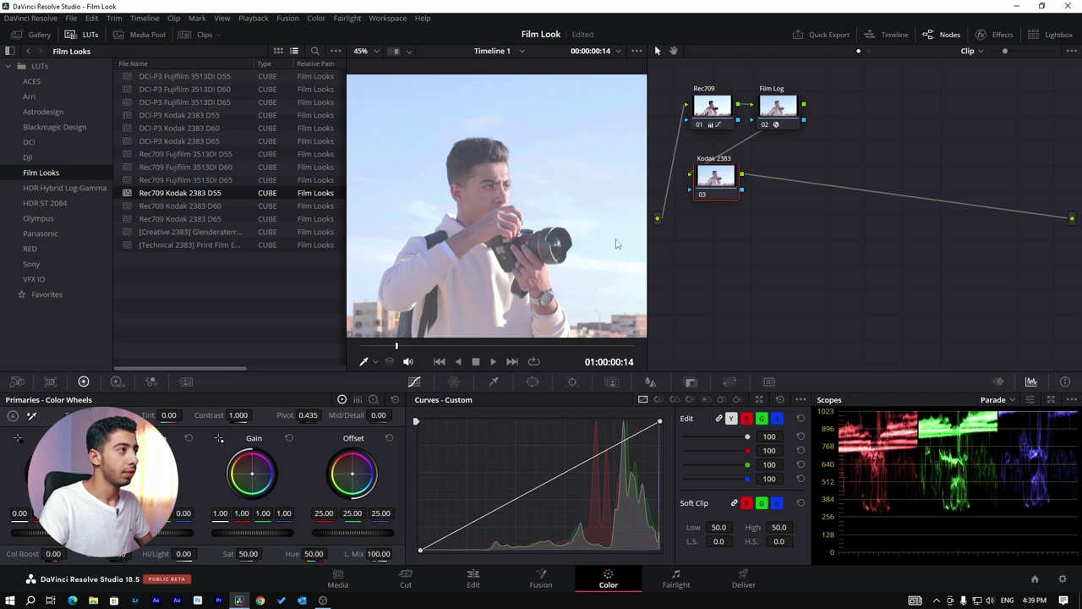
{"action": "right_click", "coordinate": [148, 194]}
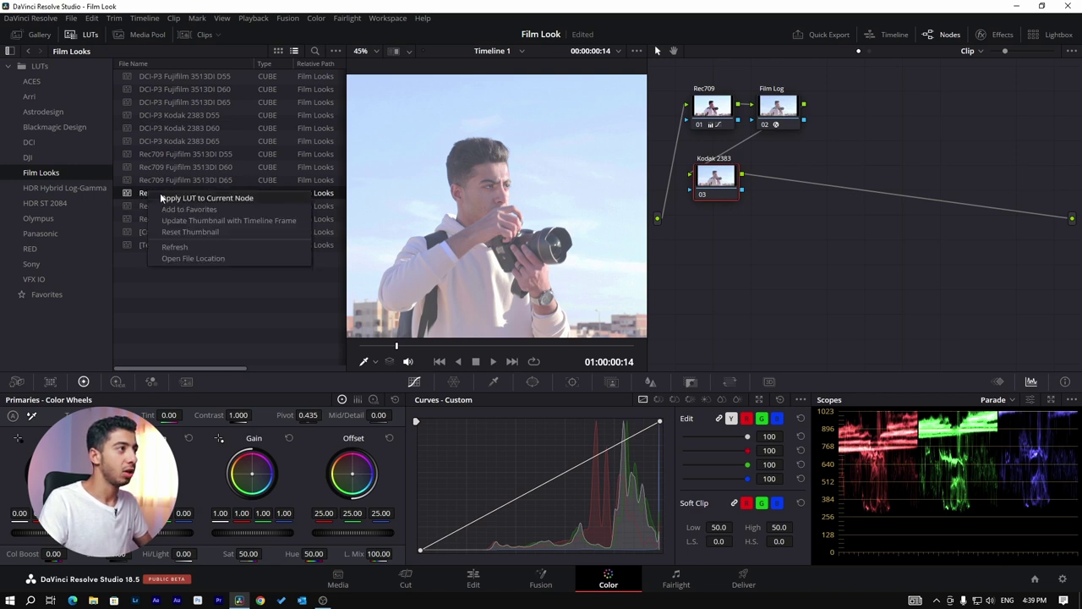
{"action": "left_click", "coordinate": [210, 198]}
{"action": "left_click", "coordinate": [82, 34]}
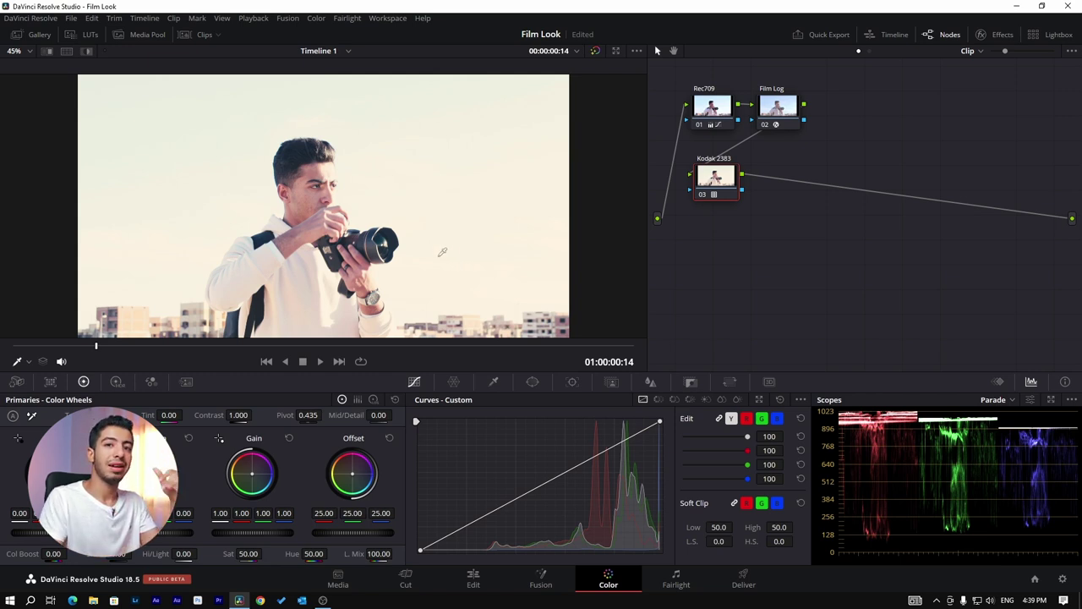
Refine the Rec709 curve's white, black and highlight points, then raise saturation to 85.60.
{"action": "left_click", "coordinate": [695, 123]}
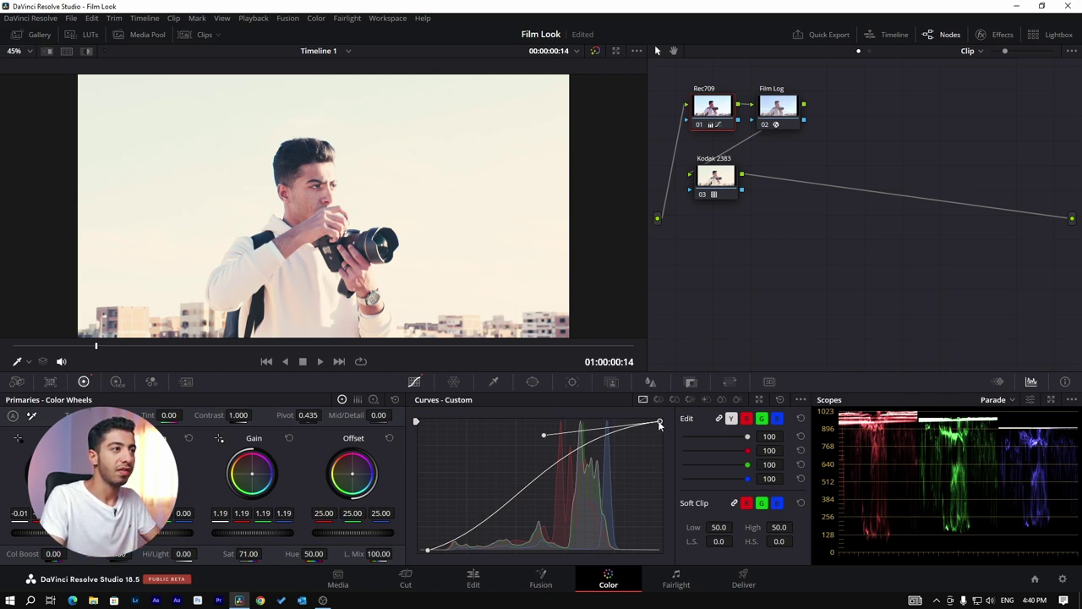
{"action": "left_click_drag", "start_coordinate": [660, 426], "coordinate": [663, 437]}
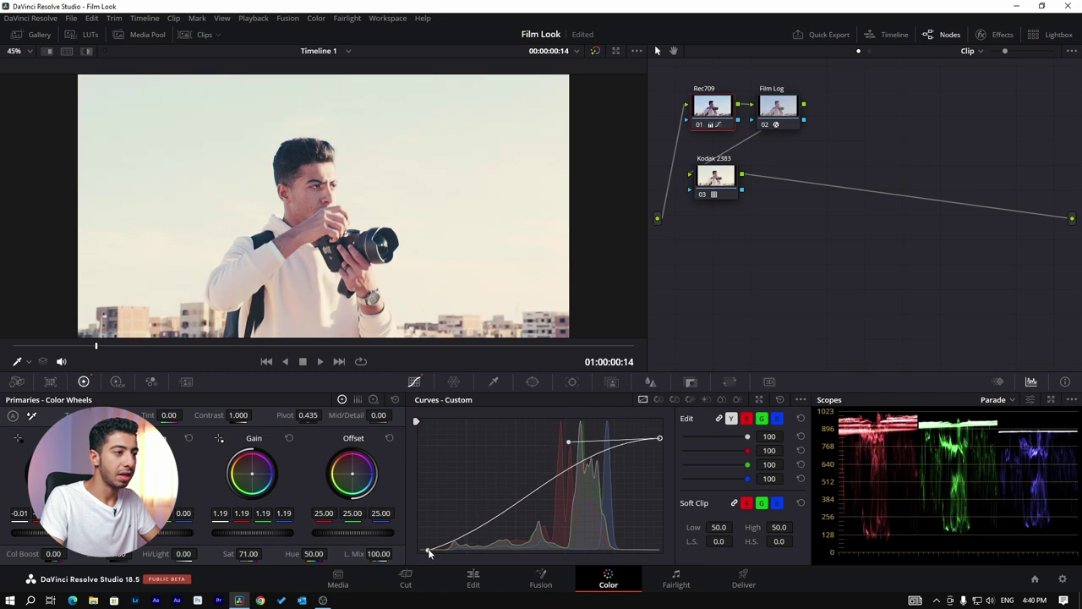
{"action": "left_click_drag", "start_coordinate": [428, 551], "coordinate": [448, 551]}
{"action": "left_click_drag", "start_coordinate": [569, 442], "coordinate": [593, 440]}
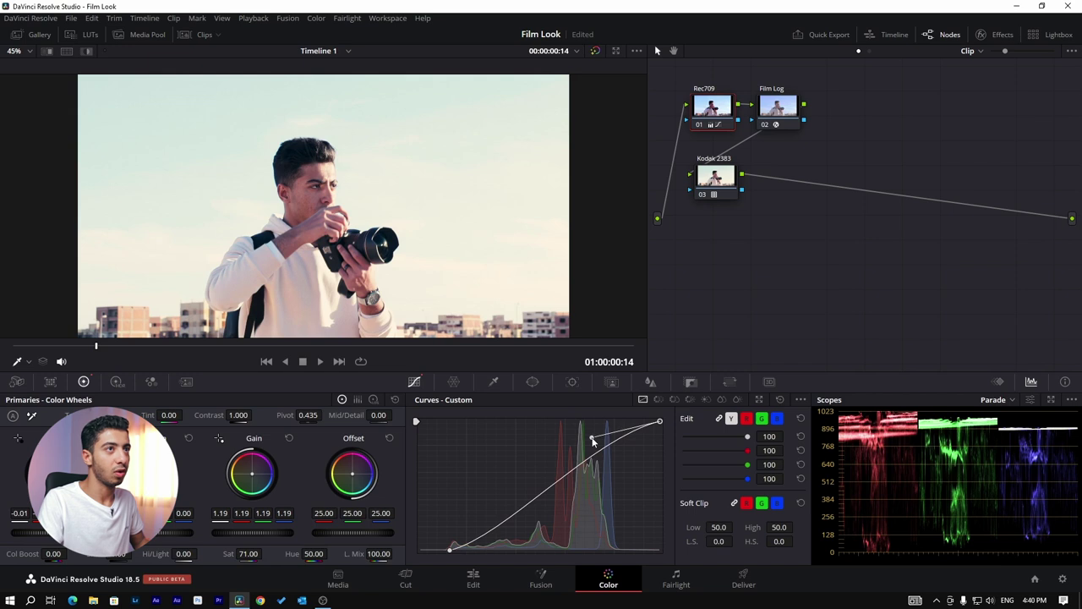
{"action": "key", "text": "ctrl+d"}
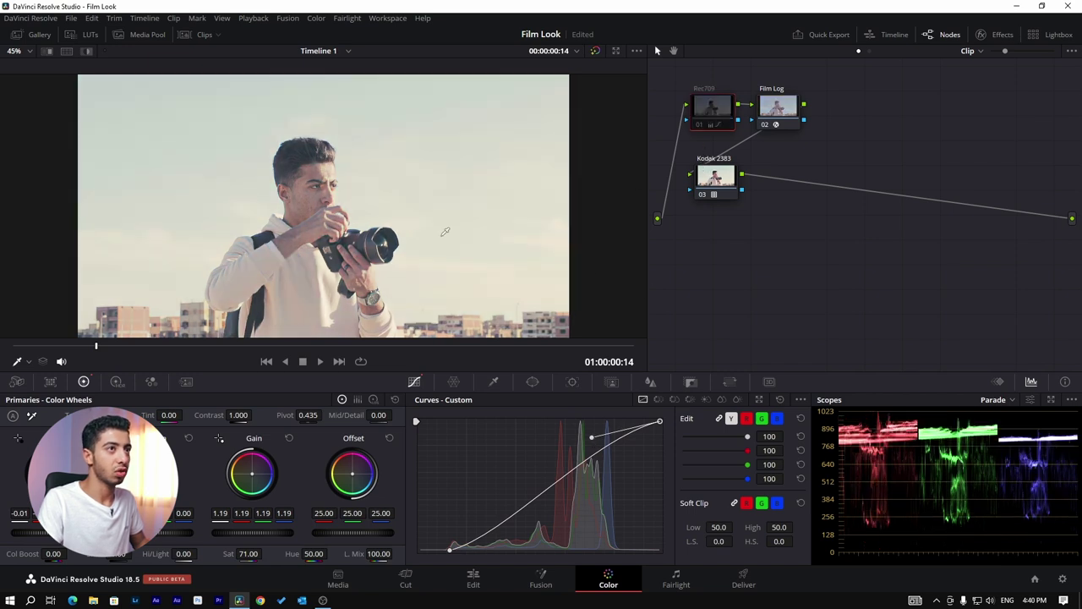
{"action": "key", "text": "ctrl+d"}
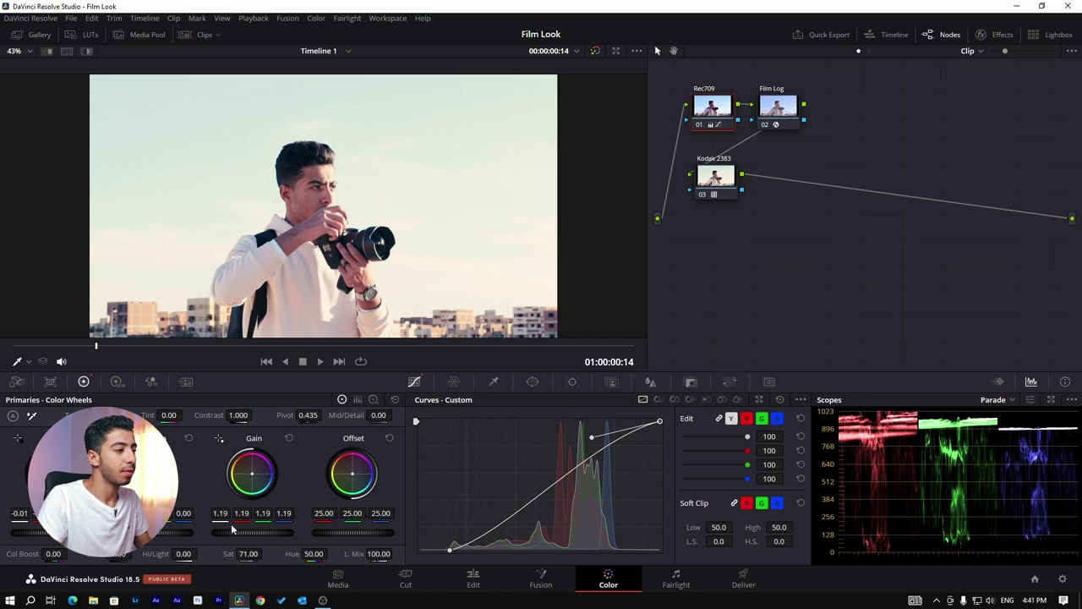
{"action": "left_click_drag", "start_coordinate": [265, 553], "coordinate": [265, 552]}
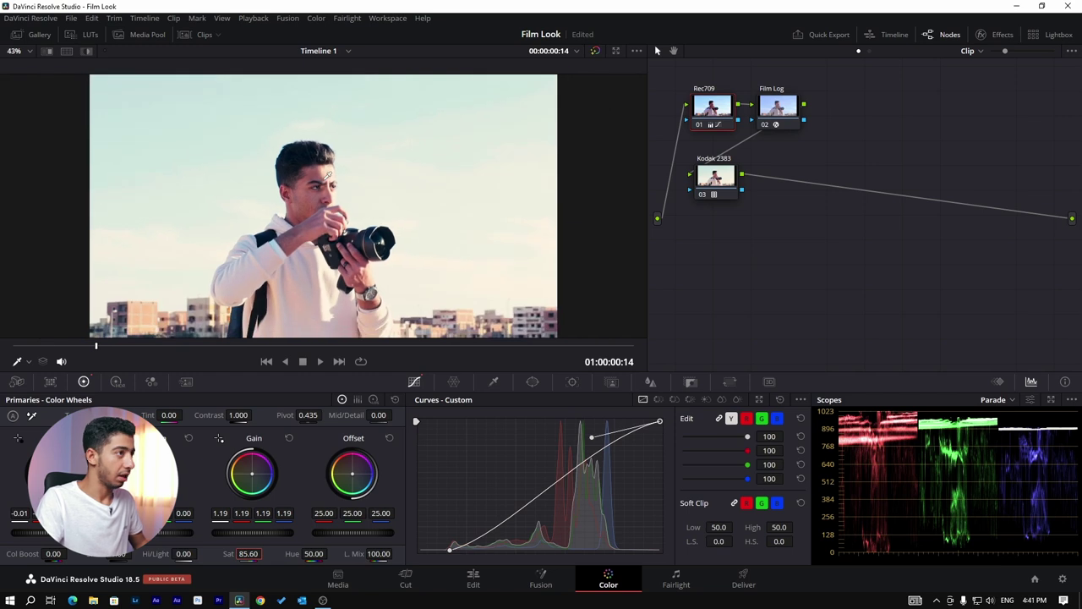
{"action": "key", "text": "shift+d"}
{"action": "key", "text": "shift+d"}
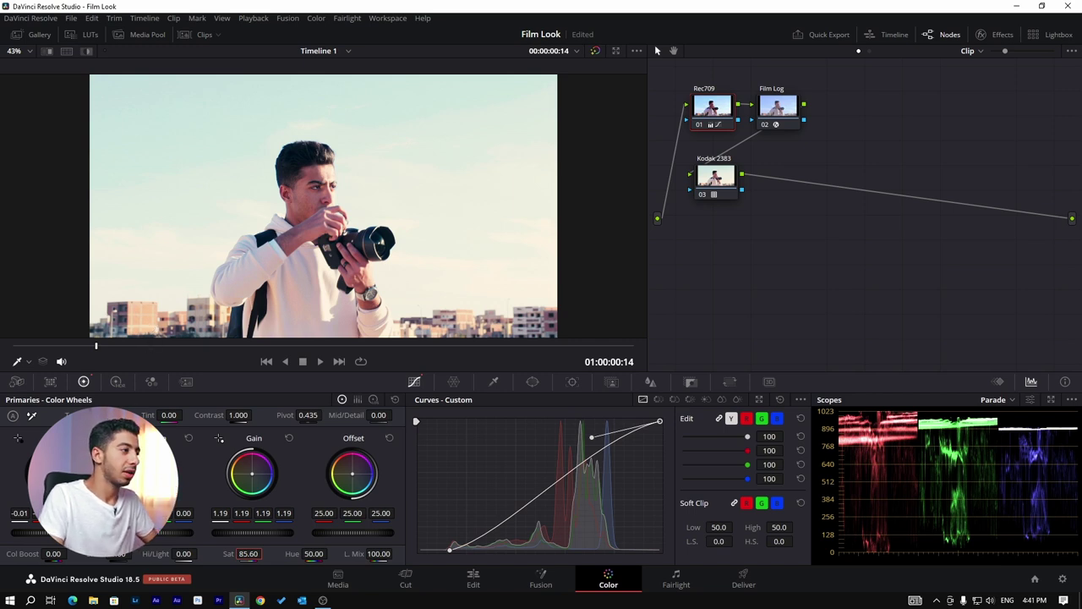
Cool the Rec709 grade to temperature -250 and tint -3.50, toggling the node to compare.
{"action": "left_click_drag", "start_coordinate": [99, 415], "coordinate": [88, 415]}
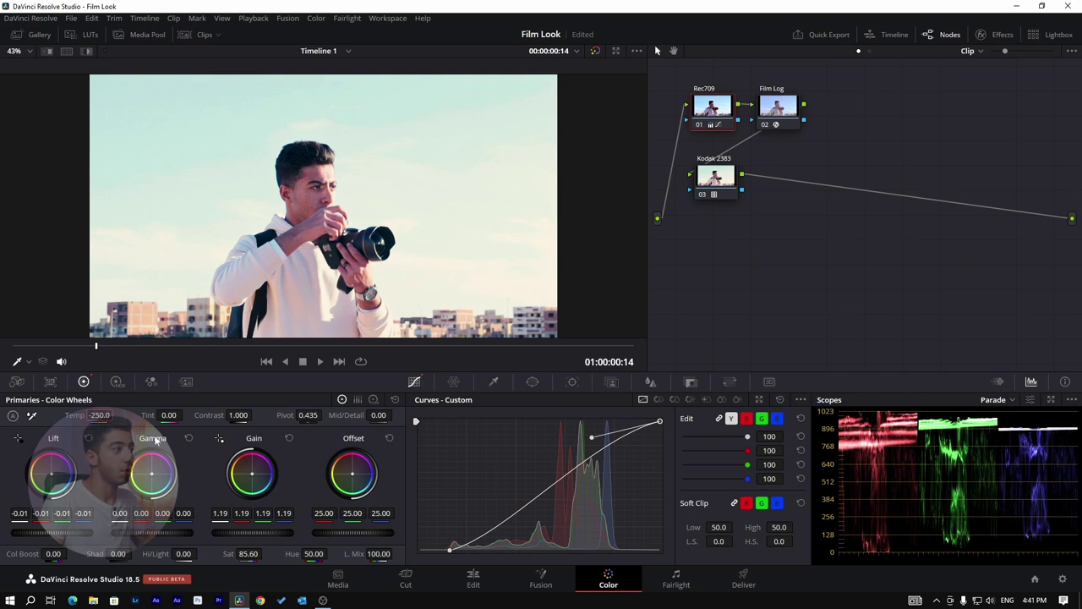
{"action": "mouse_move", "coordinate": [153, 416]}
{"action": "left_mouse_down"}
{"action": "mouse_move", "coordinate": [177, 416]}
{"action": "mouse_move", "coordinate": [165, 415]}
{"action": "left_mouse_up"}
{"action": "key", "text": "ctrl+d"}
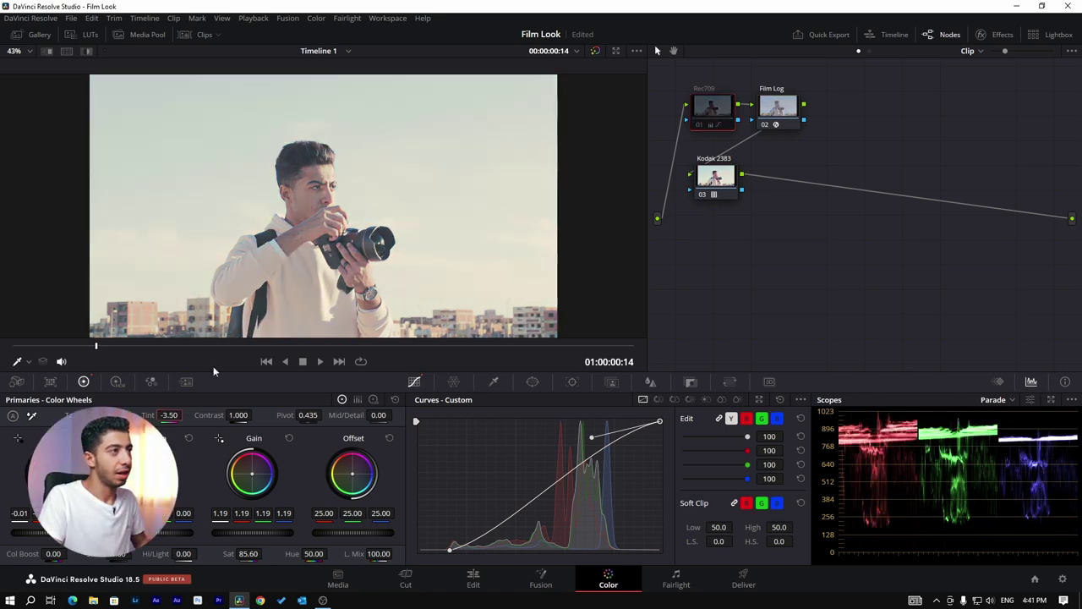
{"action": "key", "text": "ctrl+d"}
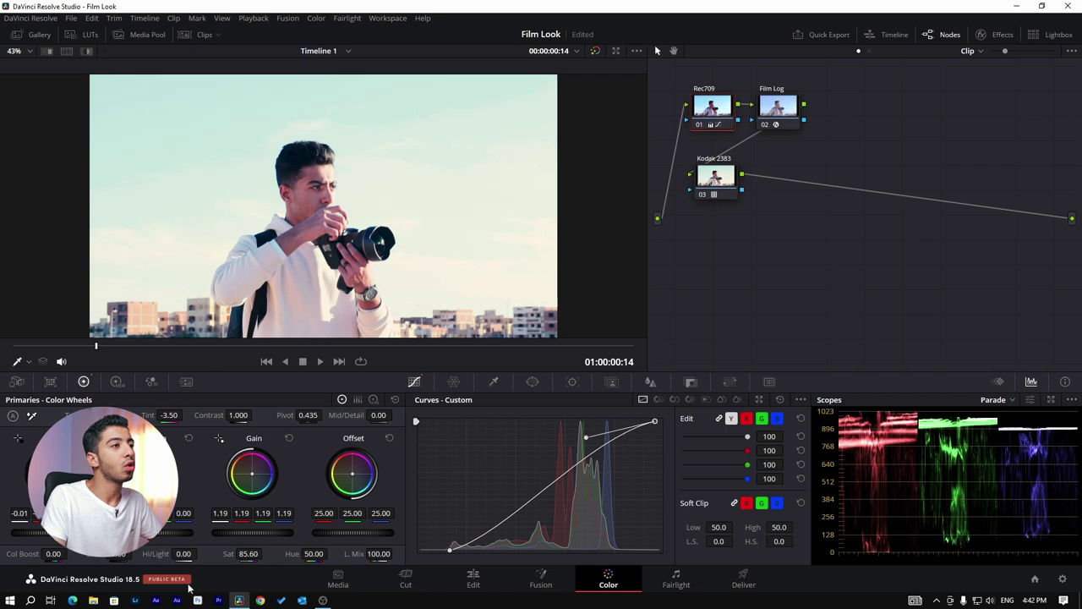
Pull Hi/Light down to -33 and save the project.
{"action": "scroll", "coordinate": [359, 121], "scroll_direction": "up", "scroll_amount": 3}
{"action": "scroll", "coordinate": [359, 121], "scroll_direction": "up", "scroll_amount": 2}
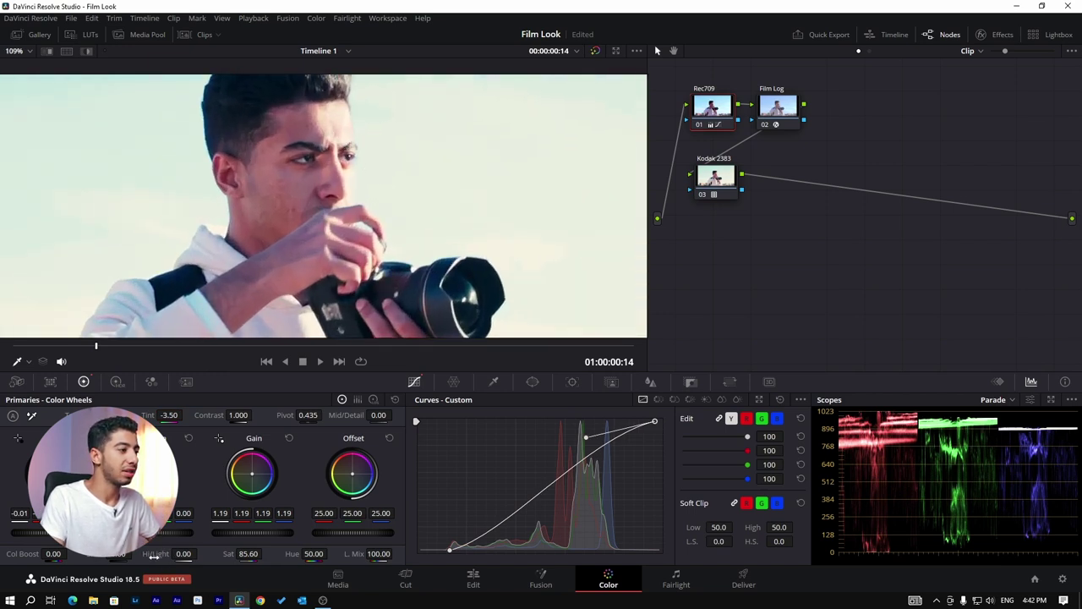
{"action": "left_click_drag", "start_coordinate": [184, 553], "coordinate": [155, 553]}
{"action": "scroll", "coordinate": [280, 312], "scroll_direction": "down", "scroll_amount": 2}
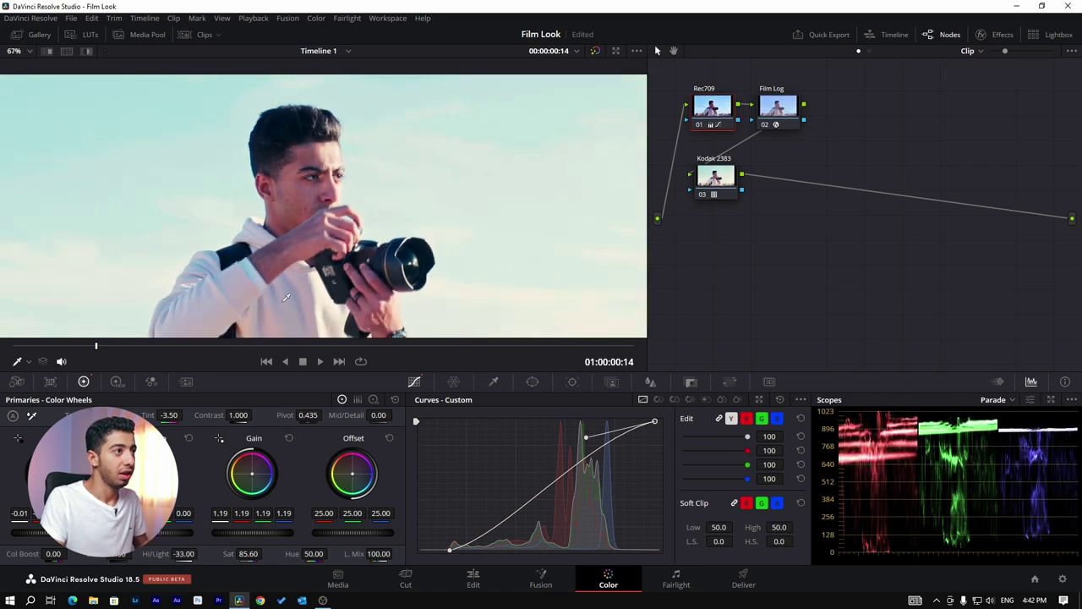
{"action": "scroll", "coordinate": [280, 312], "scroll_direction": "down", "scroll_amount": 2}
{"action": "scroll", "coordinate": [280, 312], "scroll_direction": "down", "scroll_amount": 1}
{"action": "scroll", "coordinate": [280, 312], "scroll_direction": "up", "scroll_amount": 2}
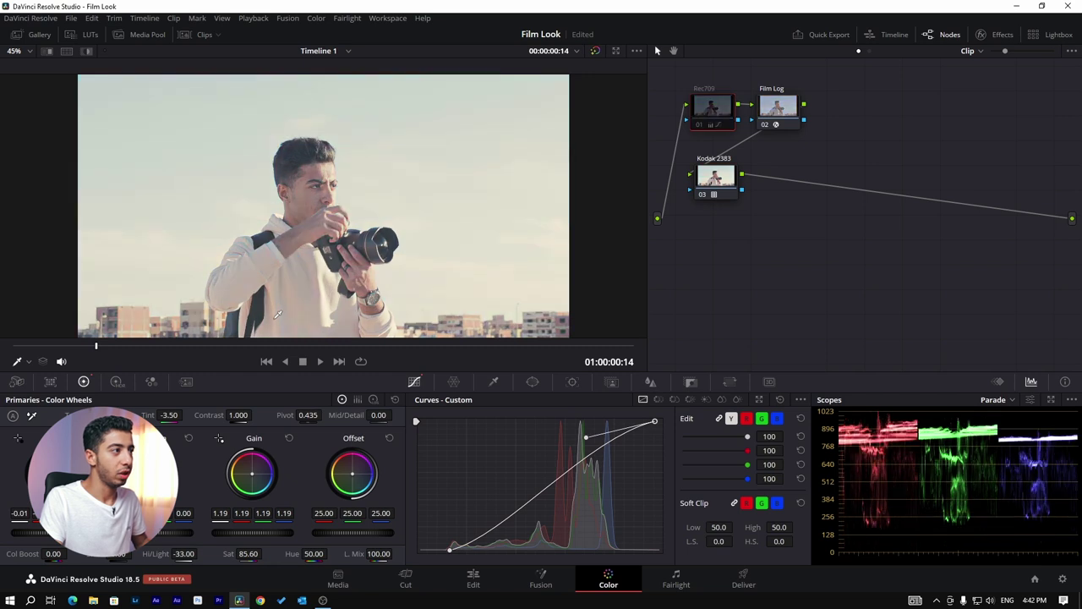
{"action": "scroll", "coordinate": [272, 316], "scroll_direction": "down", "scroll_amount": 1}
{"action": "scroll", "coordinate": [272, 315], "scroll_direction": "up", "scroll_amount": 1}
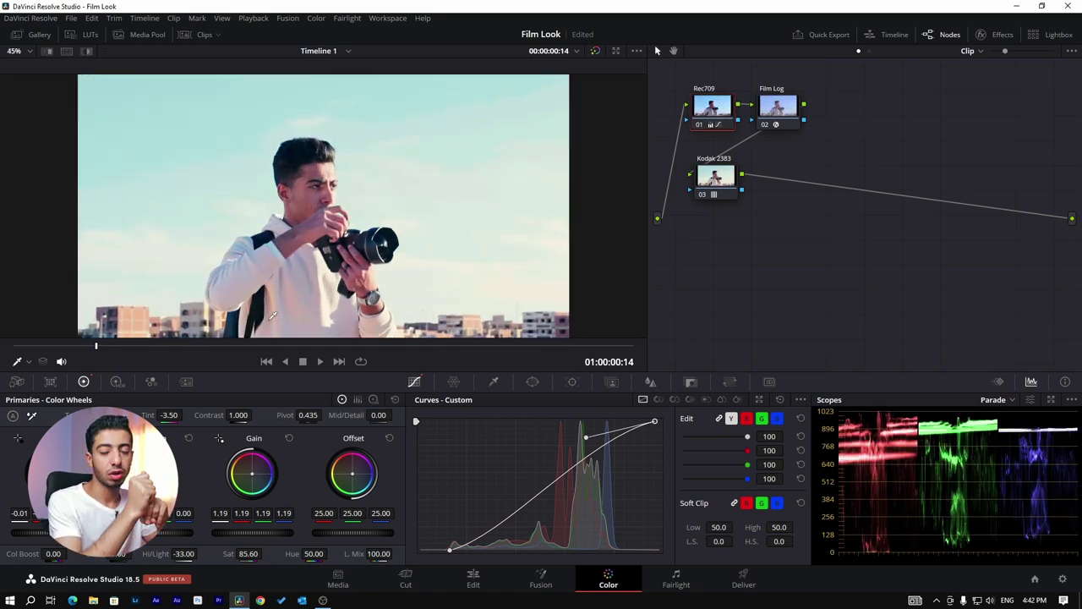
{"action": "key", "text": "ctrl+s"}
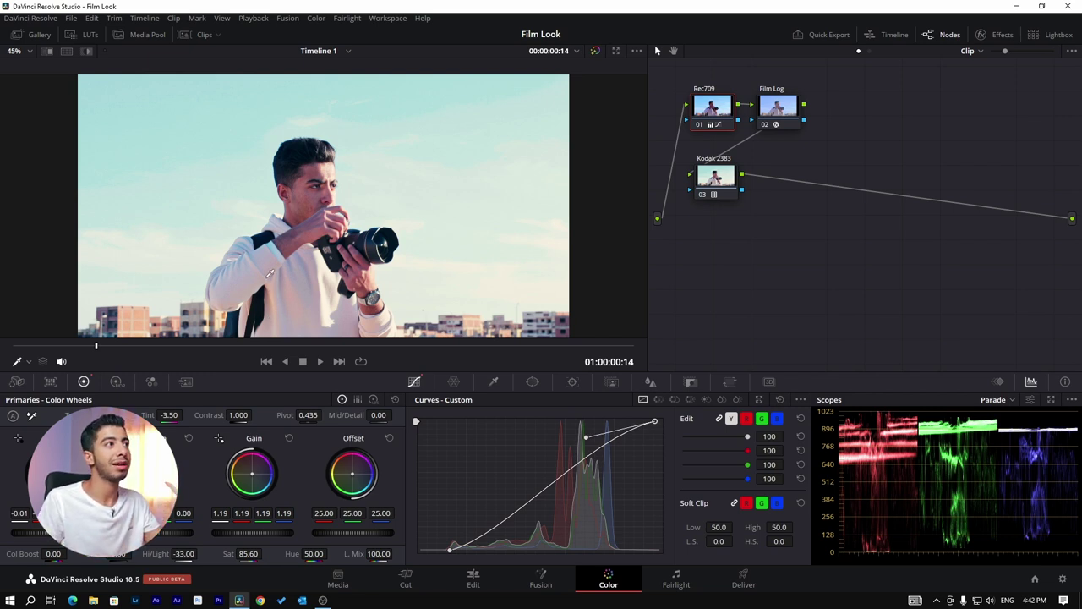
Add serial node 04 after Kodak 2383 and label it Look Adj.
{"action": "left_click", "coordinate": [714, 191]}
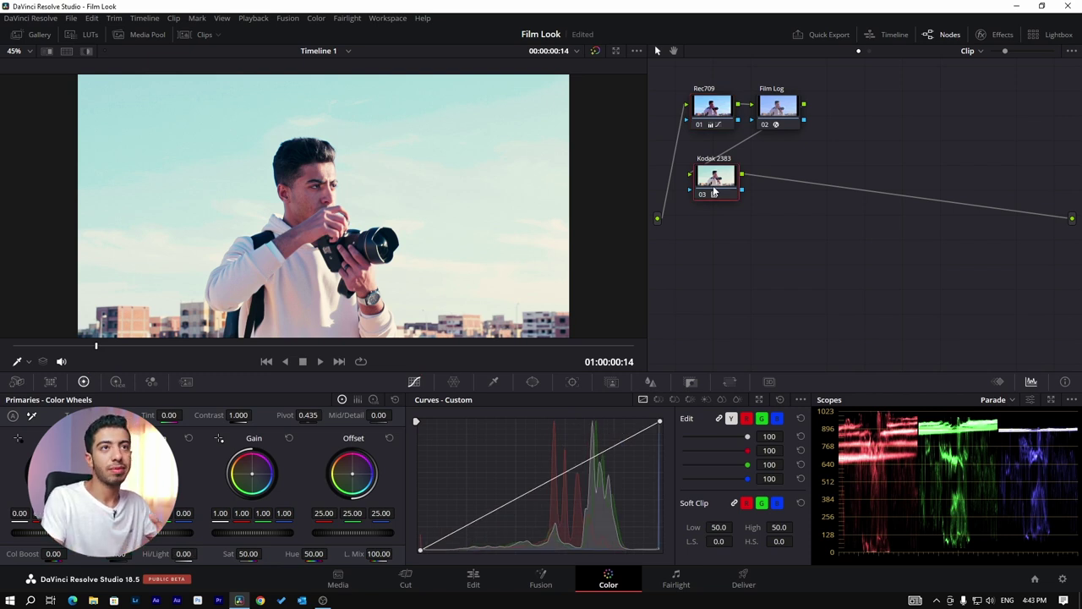
{"action": "key", "text": "alt+s"}
{"action": "right_click", "coordinate": [773, 172]}
{"action": "left_click", "coordinate": [810, 196]}
{"action": "type", "text": "Look Adj"}
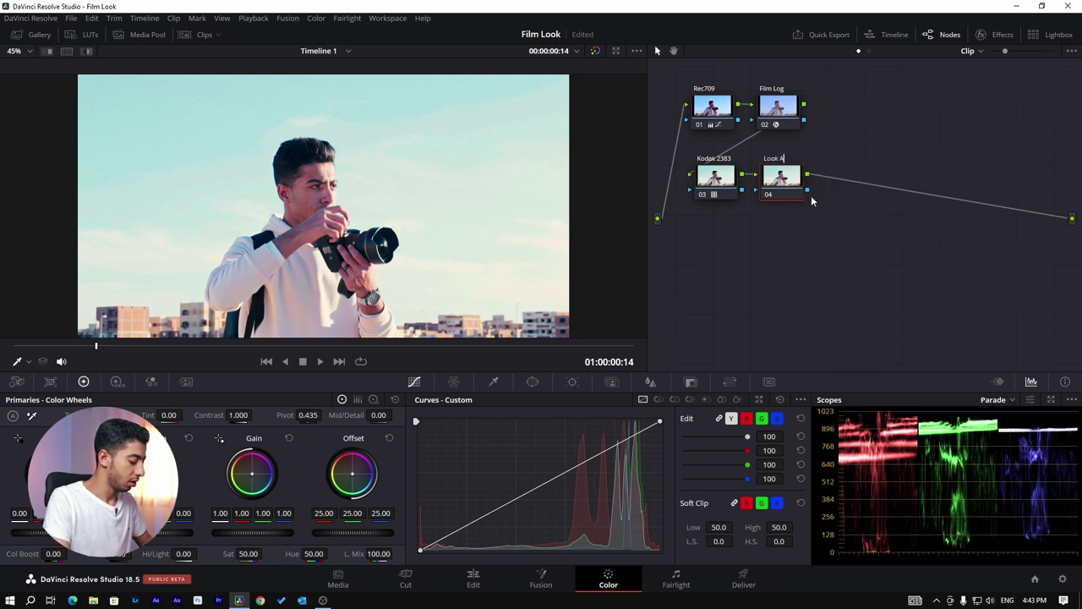
{"action": "key", "text": "Return"}
In Hue vs Hue curves, rotate the green range by -12 and the blue range slightly.
{"action": "left_click", "coordinate": [659, 399]}
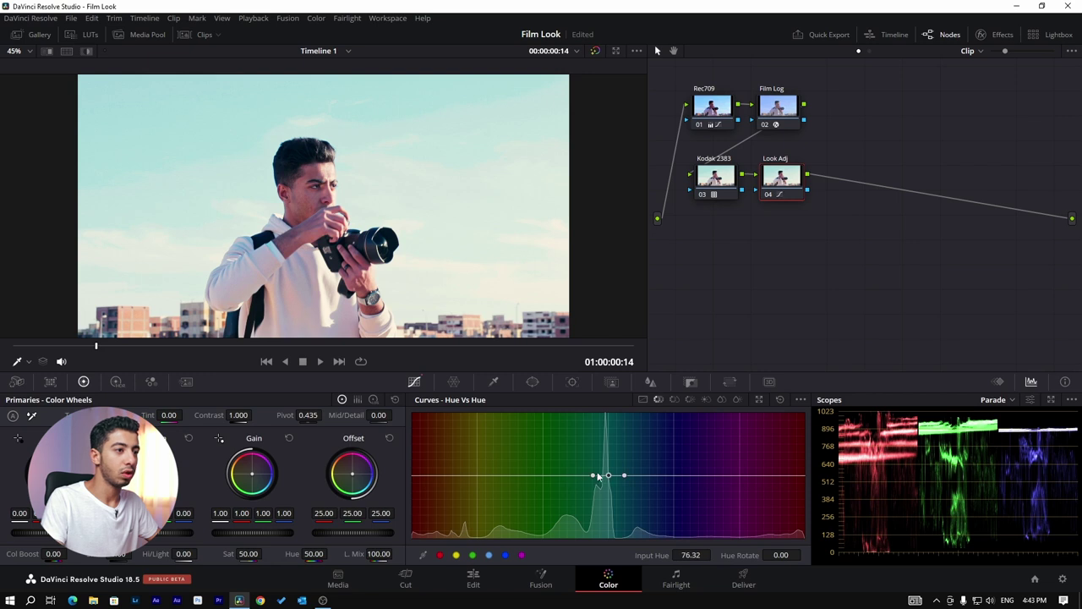
{"action": "left_click_drag", "start_coordinate": [610, 476], "coordinate": [613, 483]}
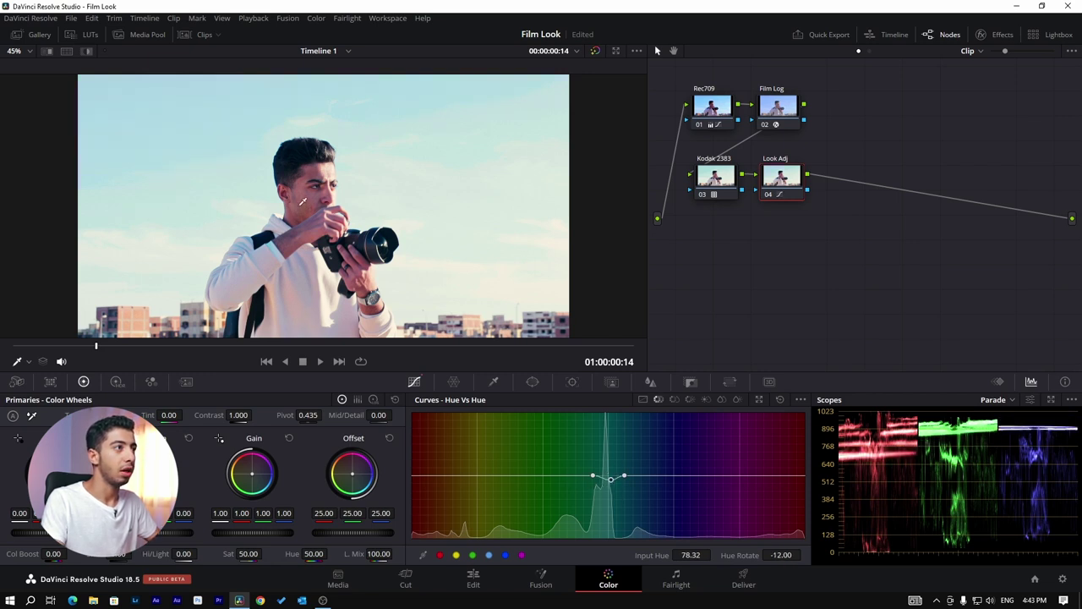
{"action": "left_click", "coordinate": [315, 168]}
{"action": "scroll", "coordinate": [315, 168], "scroll_direction": "up", "scroll_amount": 2}
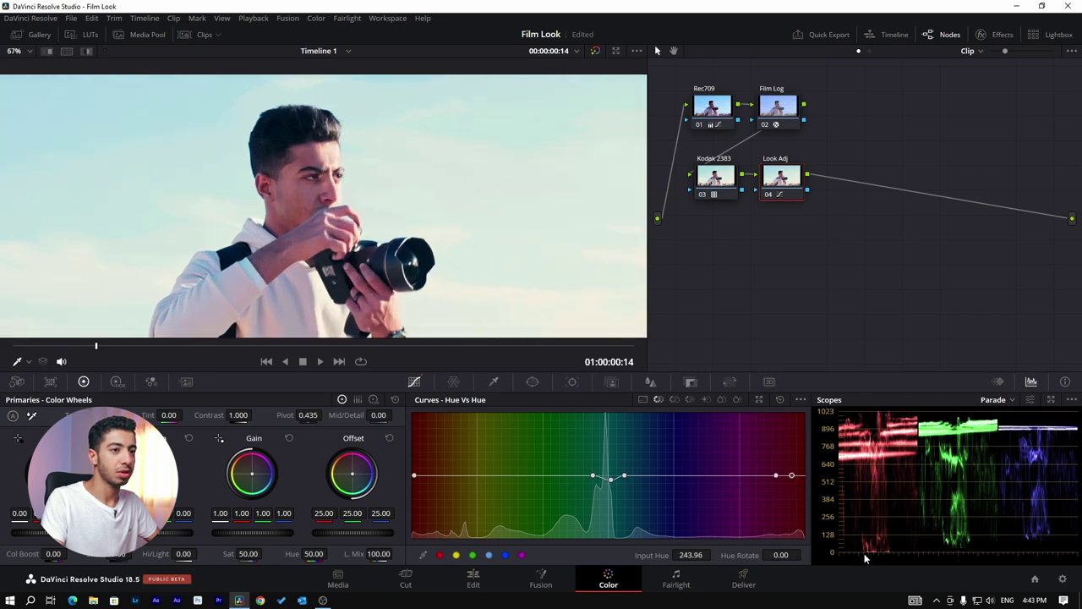
{"action": "left_click_drag", "start_coordinate": [792, 478], "coordinate": [799, 484]}
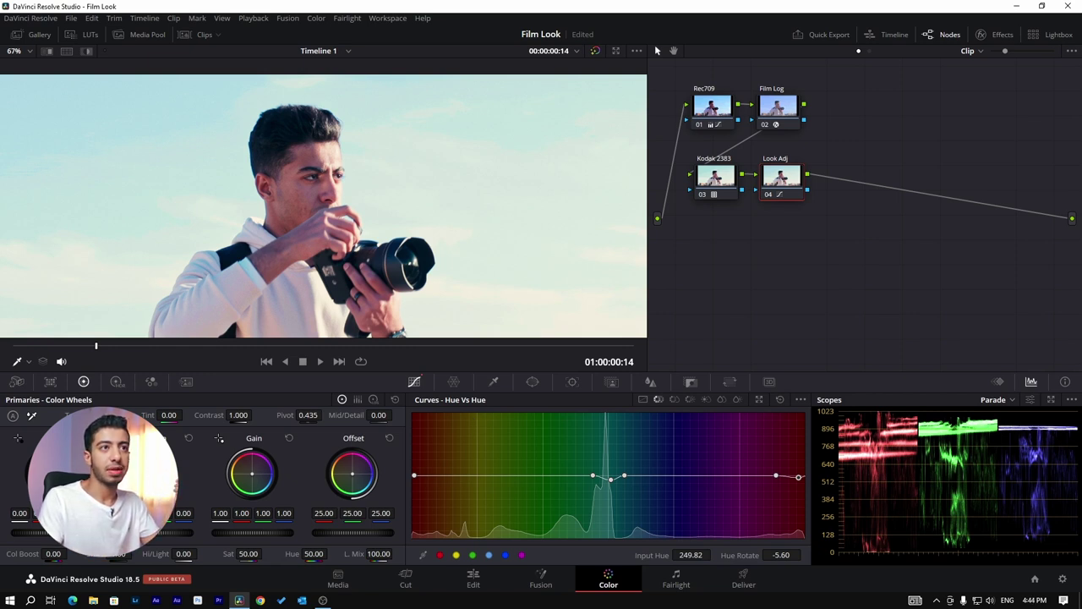
{"action": "key", "text": "alt+s"}
Move node 05 below Kodak 2383 and label it Film Grain.
{"action": "left_click_drag", "start_coordinate": [834, 181], "coordinate": [701, 254]}
{"action": "right_click", "coordinate": [701, 254]}
{"action": "left_click", "coordinate": [725, 273]}
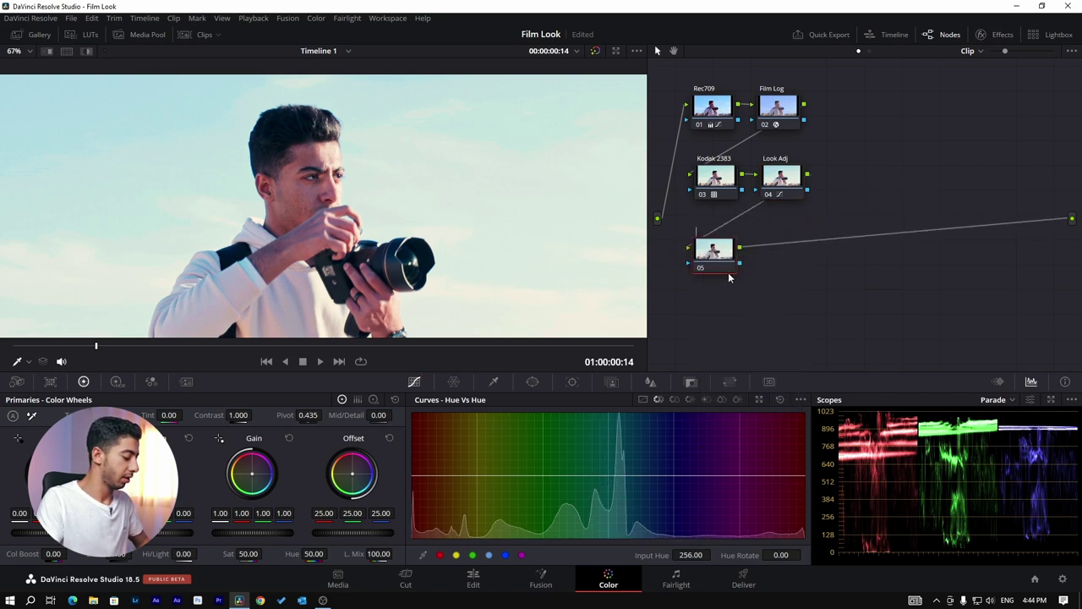
{"action": "type", "text": "Film Grain"}
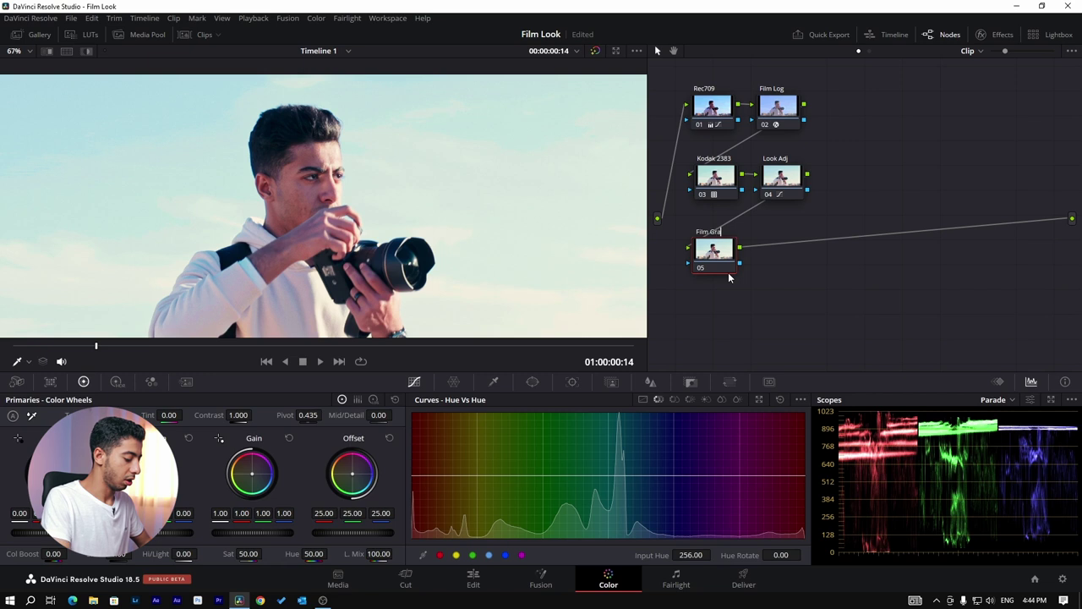
{"action": "key", "text": "Return"}
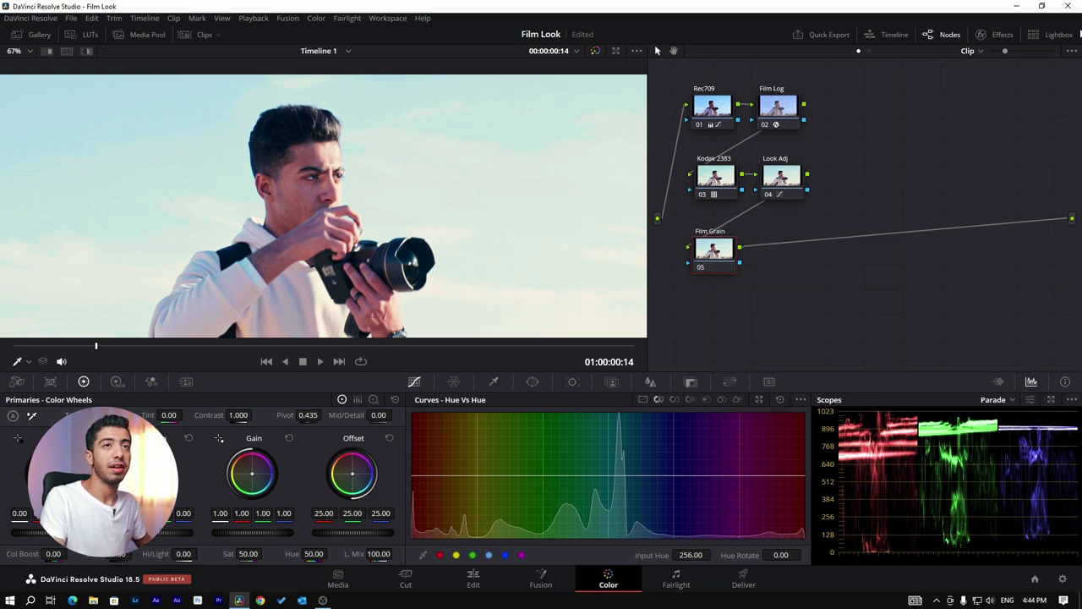
Apply the Film Grain effect to node 05 and switch on Grain Only.
{"action": "left_click", "coordinate": [996, 34]}
{"action": "left_click", "coordinate": [1051, 52]}
{"action": "type", "text": "film"}
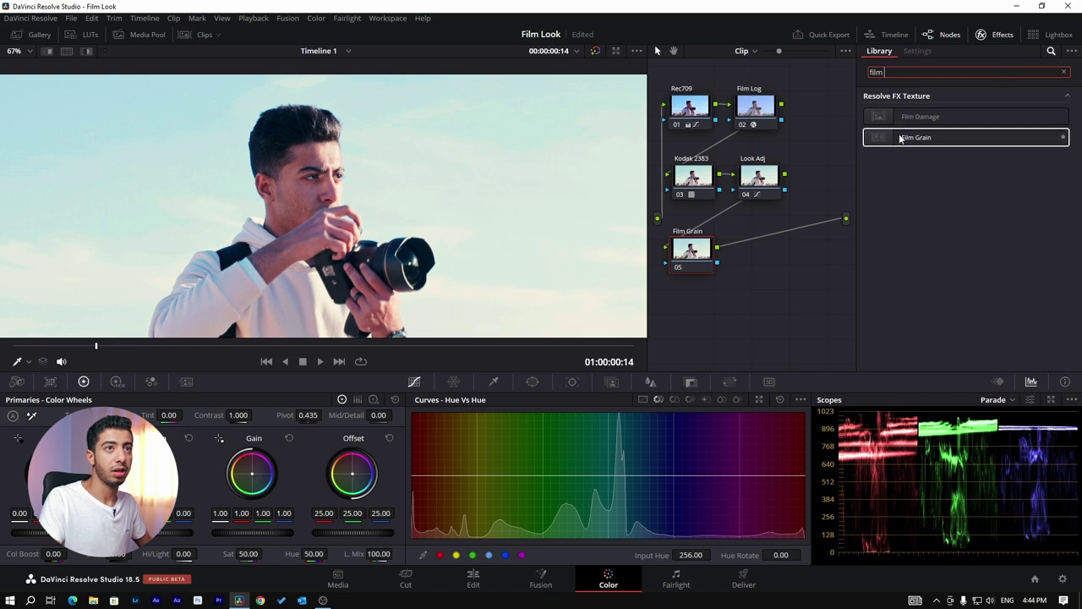
{"action": "left_click_drag", "start_coordinate": [935, 143], "coordinate": [699, 258]}
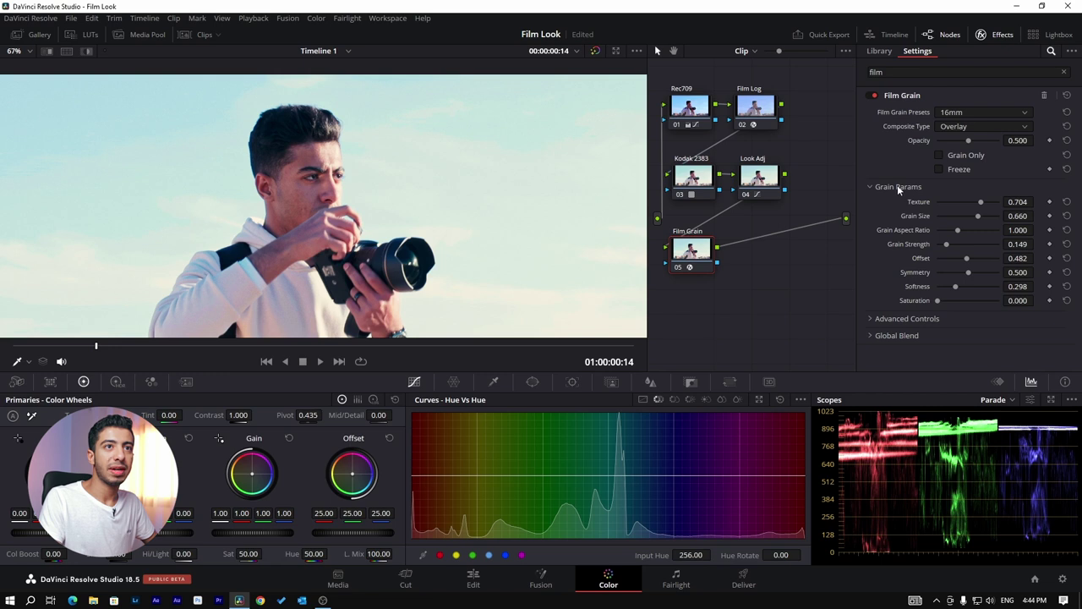
{"action": "left_click", "coordinate": [939, 155]}
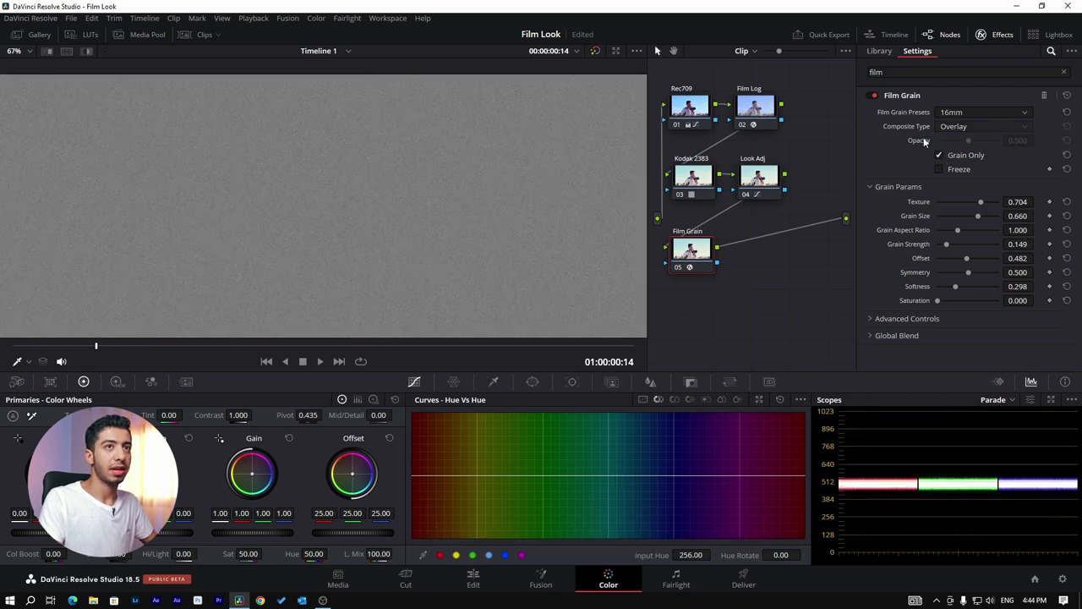
Compare the 8mm and 35mm 400T grain presets, settling on 35mm 400T over the image.
{"action": "left_click", "coordinate": [951, 111]}
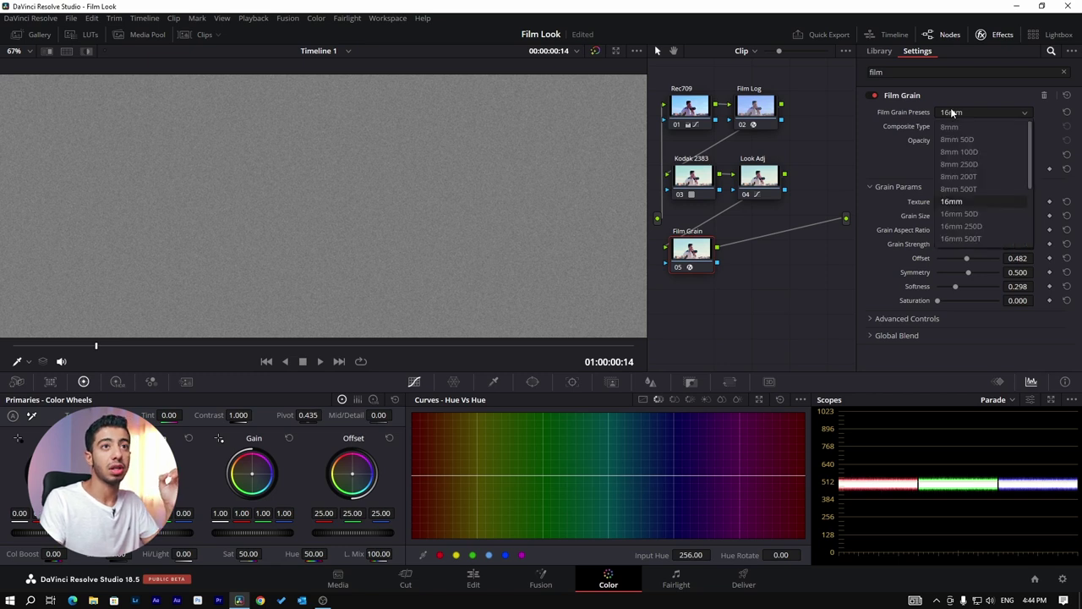
{"action": "left_click", "coordinate": [950, 128]}
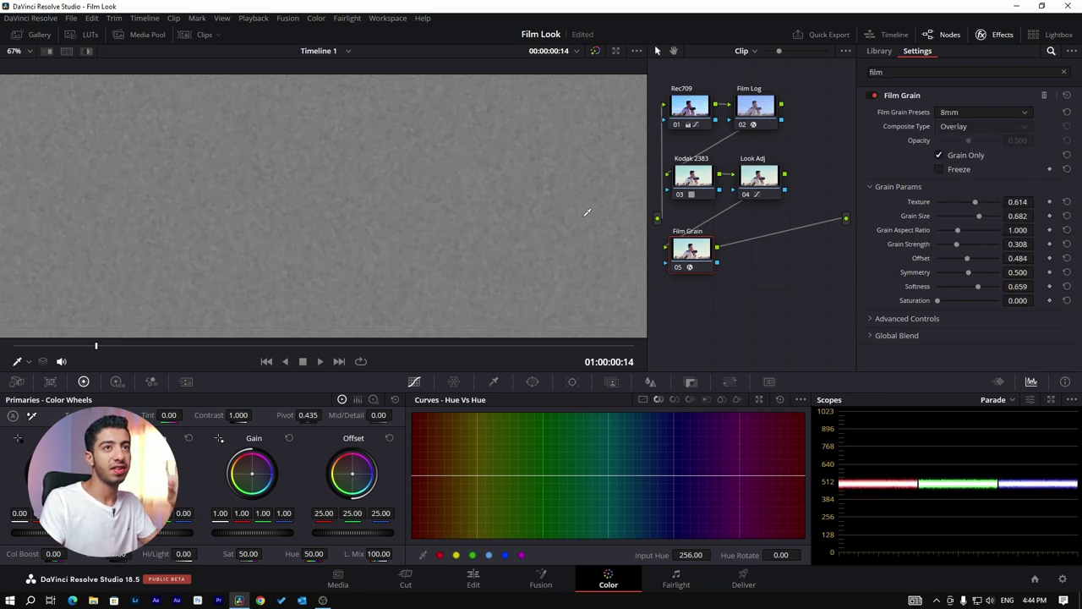
{"action": "left_click", "coordinate": [985, 111]}
{"action": "left_click", "coordinate": [981, 211]}
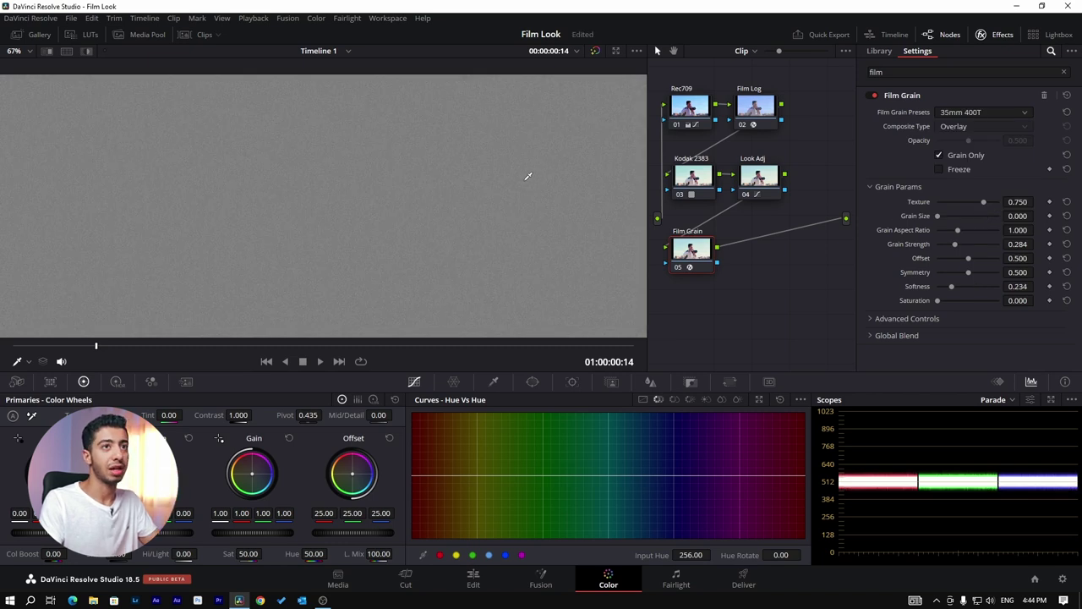
{"action": "left_click", "coordinate": [965, 112]}
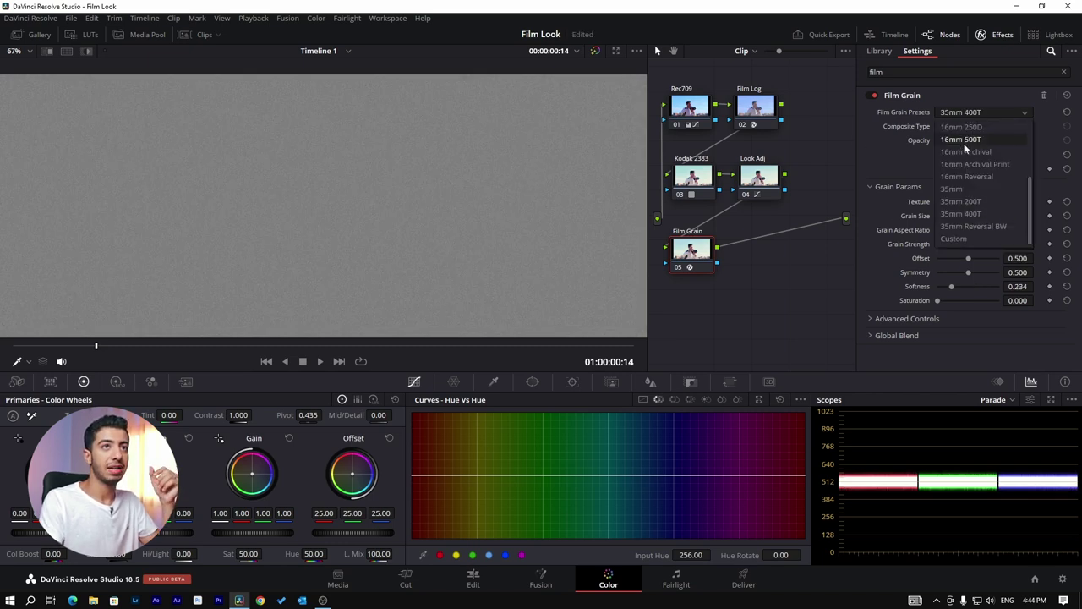
{"action": "left_click", "coordinate": [962, 128]}
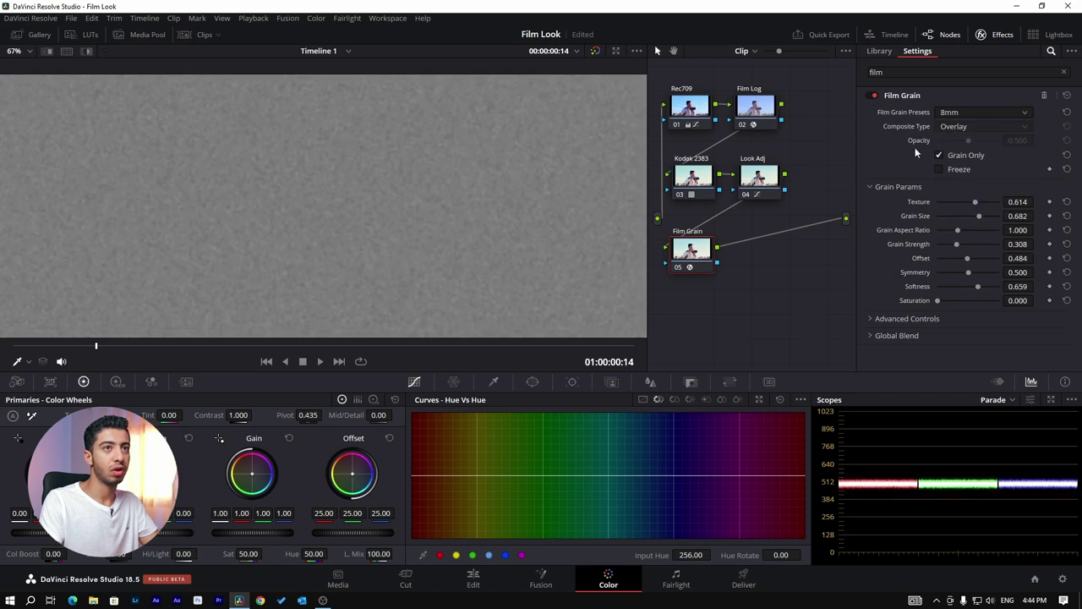
{"action": "left_click", "coordinate": [938, 154]}
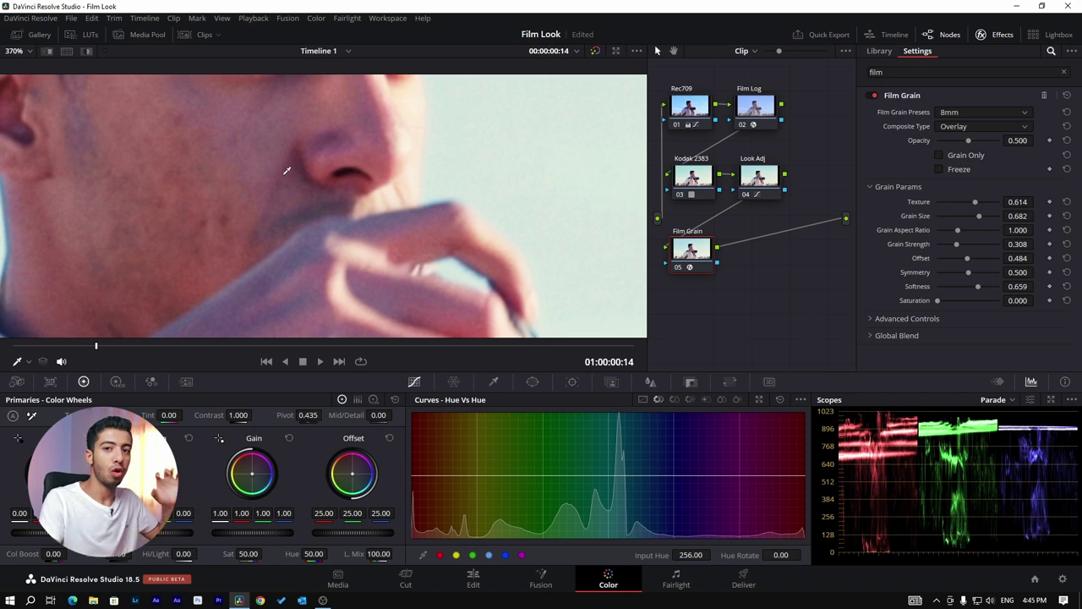
{"action": "left_click", "coordinate": [980, 113]}
{"action": "left_click", "coordinate": [971, 213]}
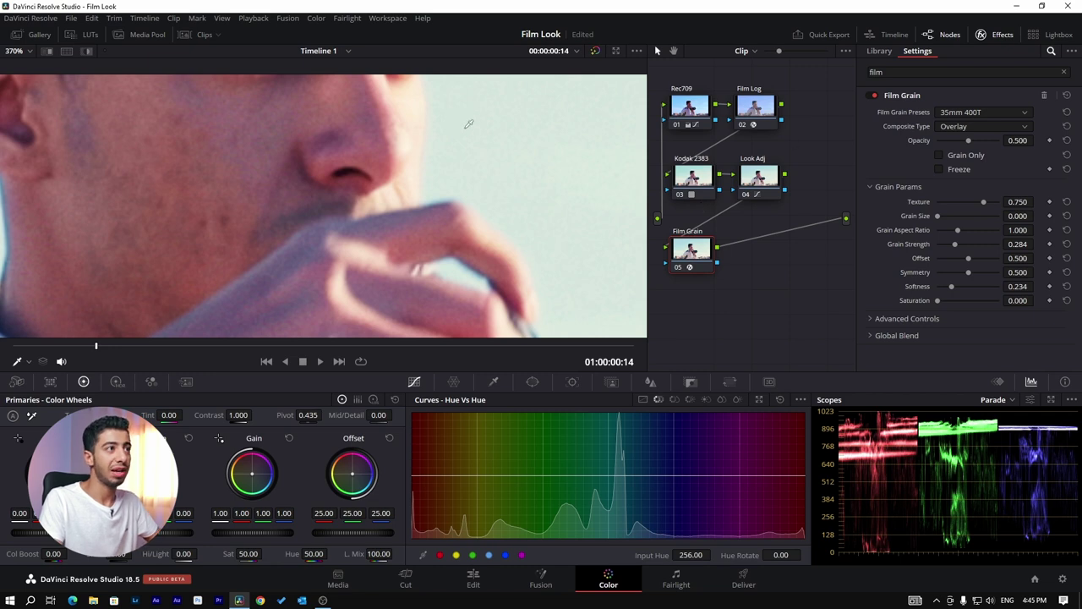
Customise the grain to texture 0.431, softness 0.175 and opacity 0.119, then compare with Film Grain off.
{"action": "left_click", "coordinate": [940, 155]}
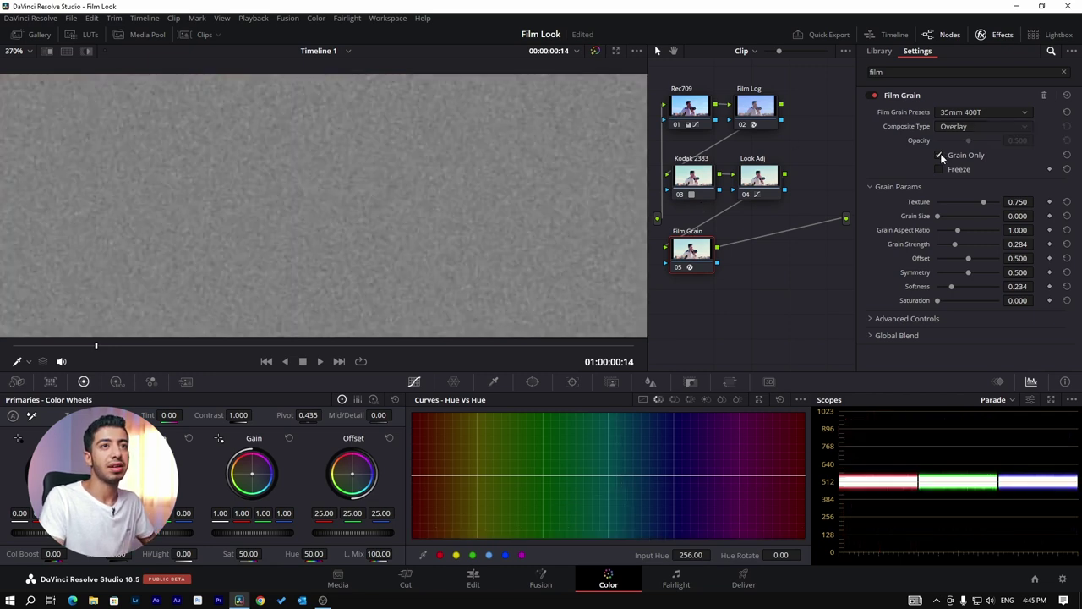
{"action": "left_click", "coordinate": [939, 213]}
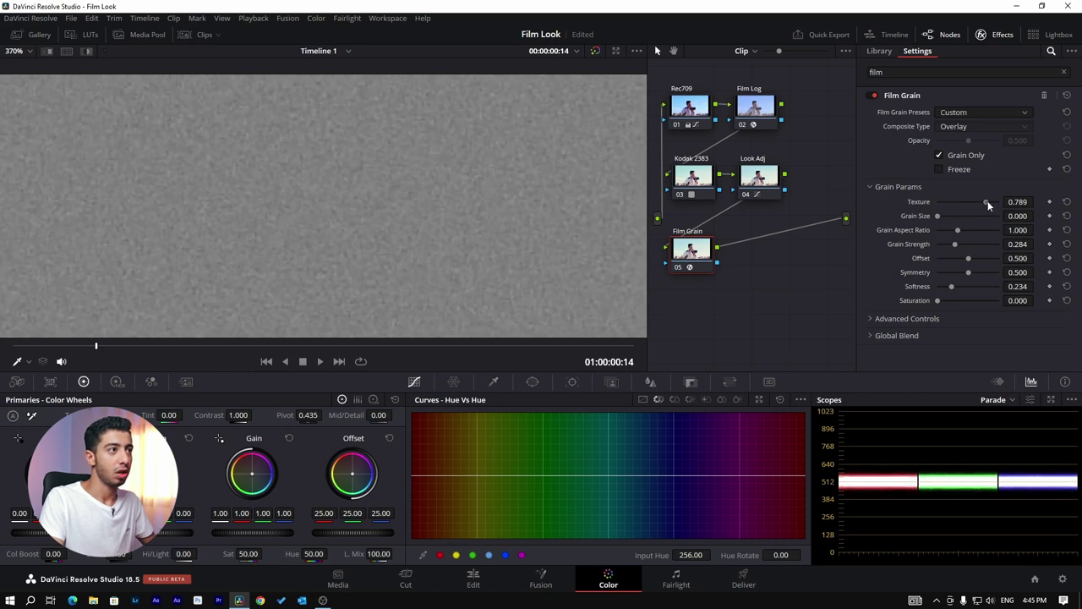
{"action": "left_click_drag", "start_coordinate": [986, 202], "coordinate": [965, 202]}
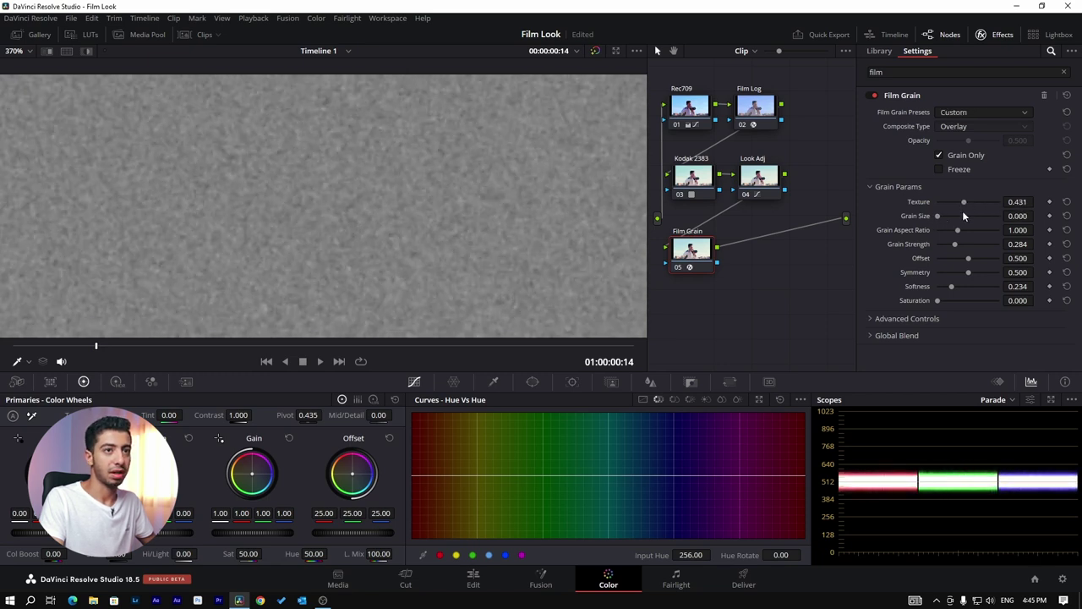
{"action": "left_click_drag", "start_coordinate": [951, 286], "coordinate": [948, 287]}
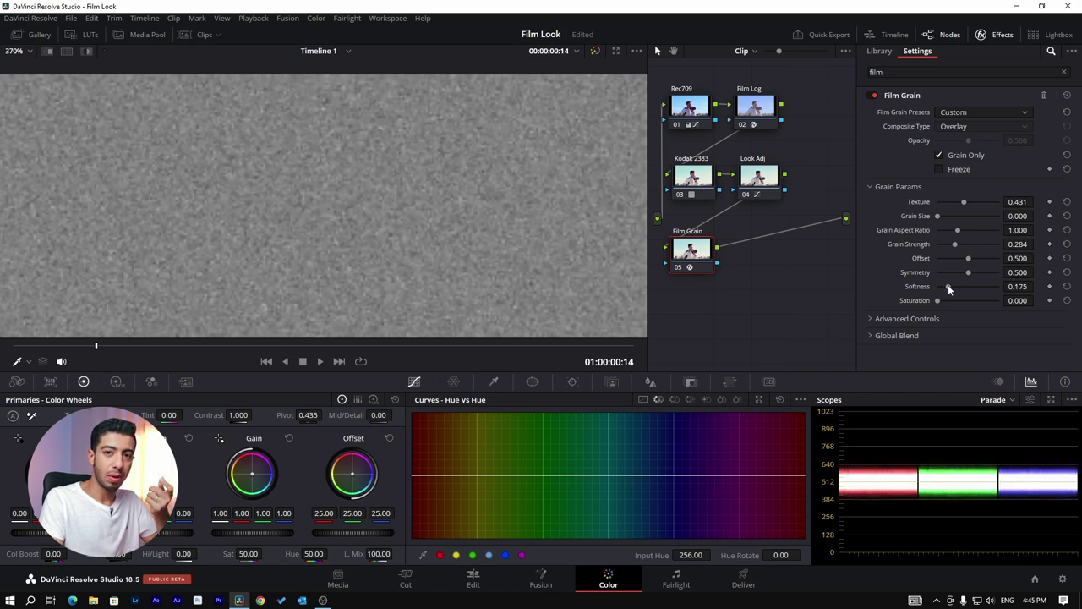
{"action": "left_click", "coordinate": [938, 155]}
{"action": "scroll", "coordinate": [507, 169], "scroll_direction": "down", "scroll_amount": 2}
{"action": "scroll", "coordinate": [506, 177], "scroll_direction": "down", "scroll_amount": 2}
{"action": "scroll", "coordinate": [503, 189], "scroll_direction": "down", "scroll_amount": 2}
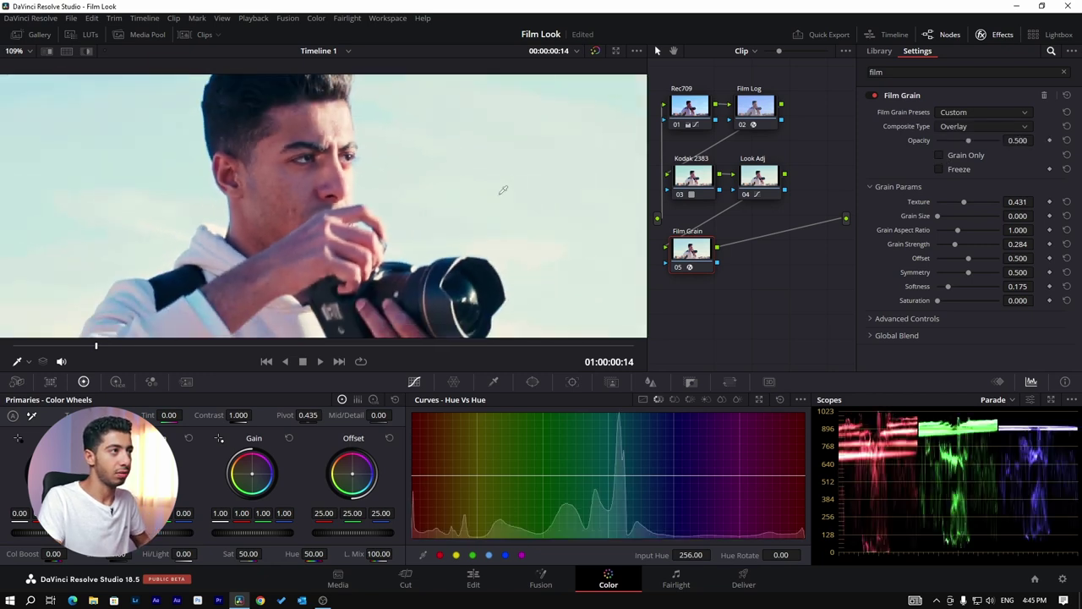
{"action": "scroll", "coordinate": [473, 186], "scroll_direction": "up", "scroll_amount": 2}
{"action": "scroll", "coordinate": [397, 185], "scroll_direction": "up", "scroll_amount": 2}
{"action": "scroll", "coordinate": [321, 182], "scroll_direction": "up", "scroll_amount": 2}
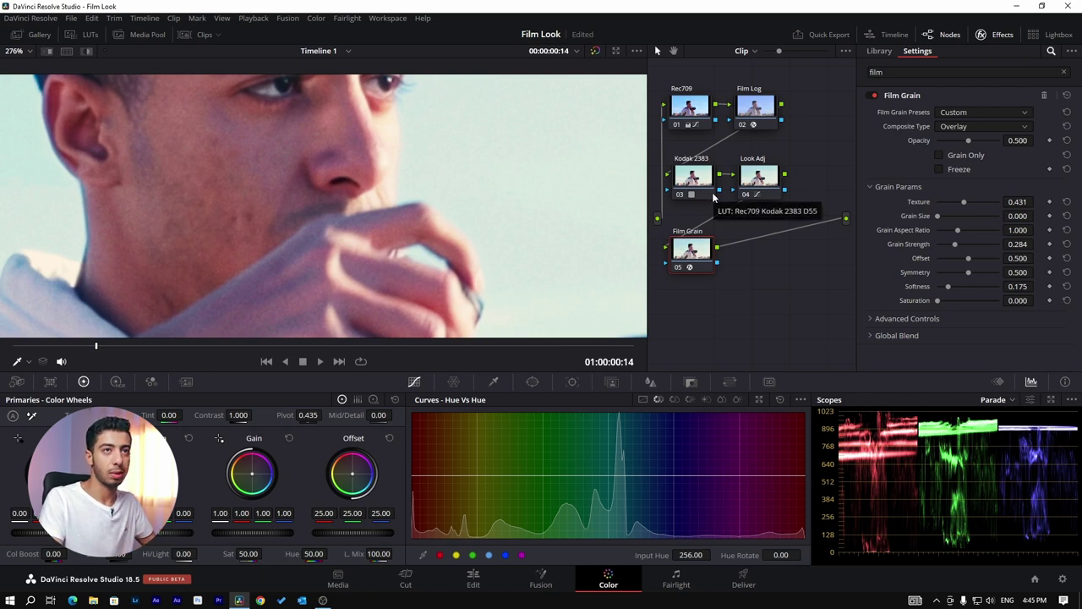
{"action": "left_click_drag", "start_coordinate": [967, 143], "coordinate": [946, 144]}
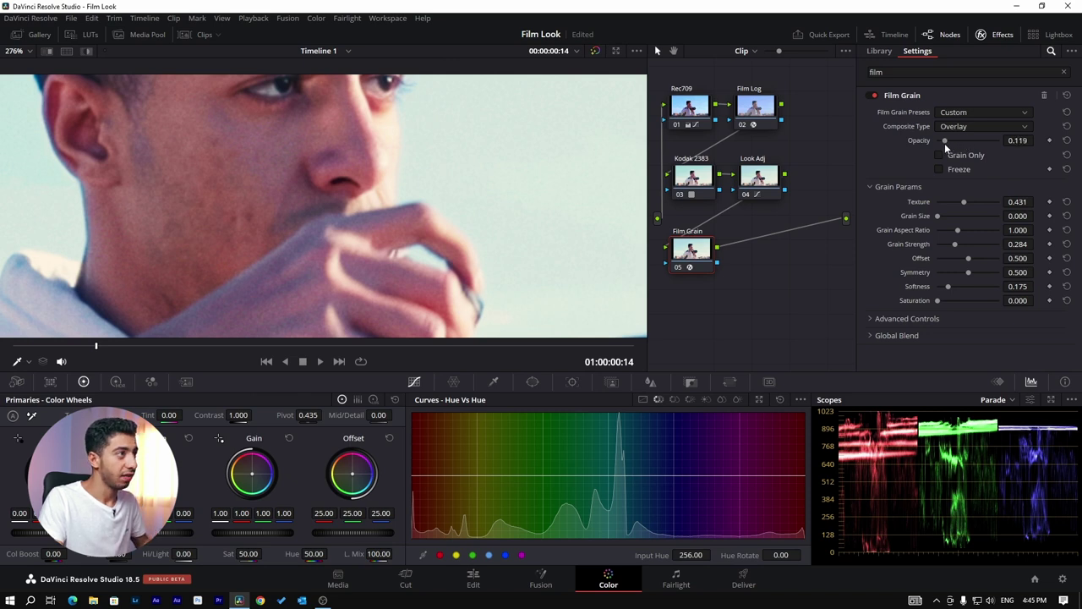
{"action": "key", "text": "ctrl+d"}
{"action": "key", "text": "ctrl+d"}
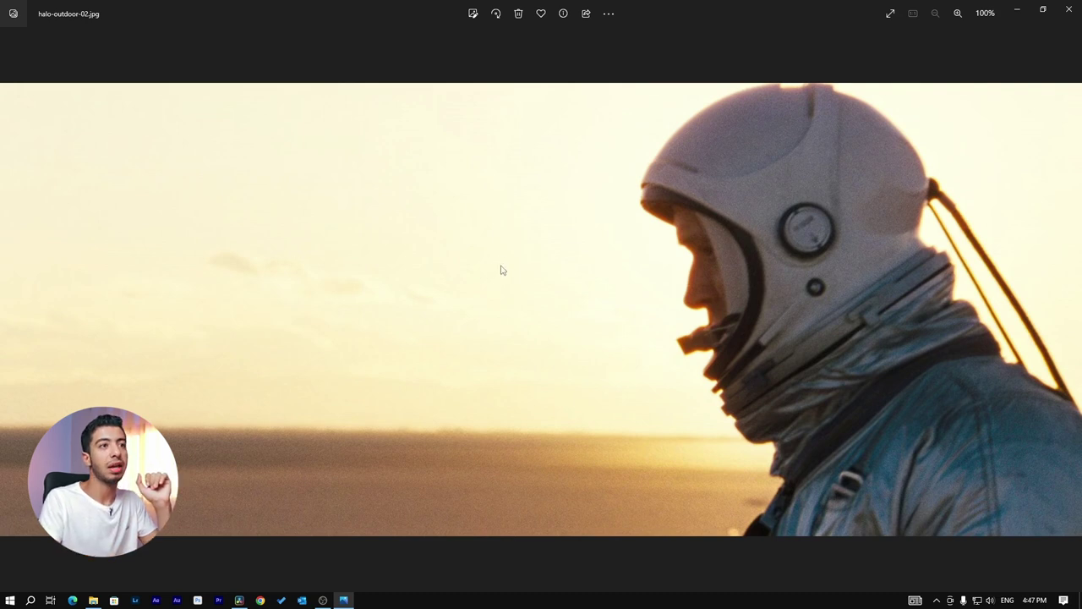
Zoom into the astronaut's helmet in halo-outdoor-02.jpg to examine the halation glow.
{"action": "scroll", "coordinate": [635, 297], "scroll_direction": "up", "scroll_amount": 3}
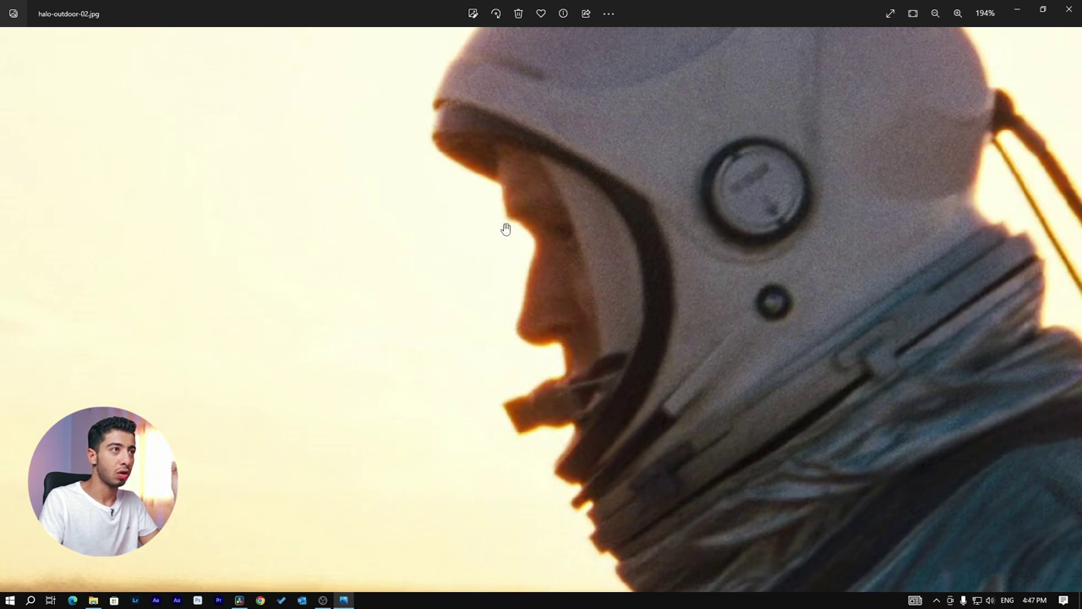
{"action": "scroll", "coordinate": [469, 136], "scroll_direction": "up", "scroll_amount": 2}
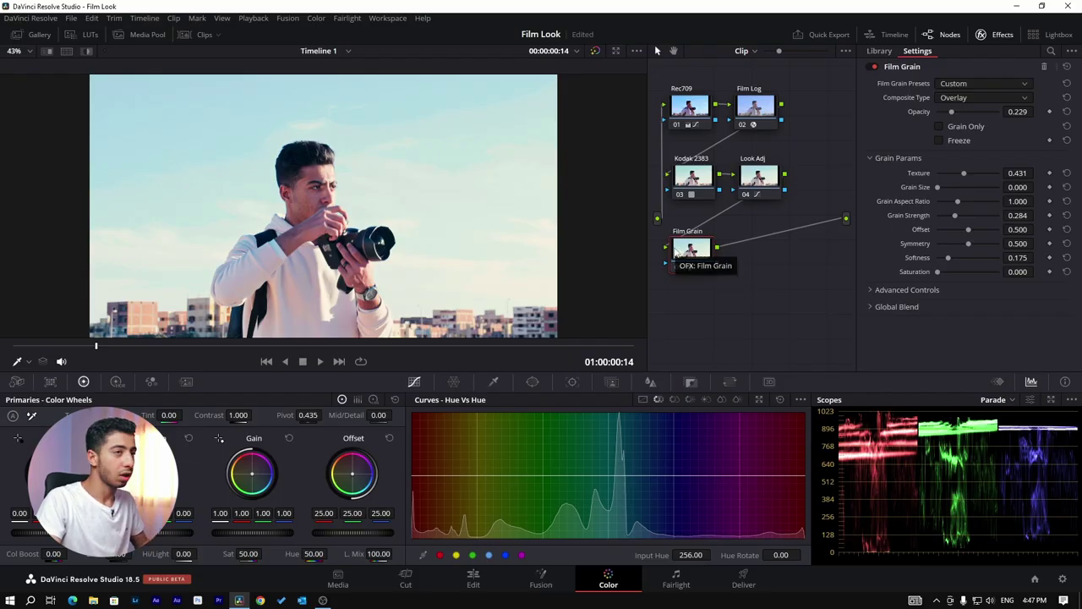
Add a serial node labelled 'Halation' and apply the Halation effect from the FX Library to it.
{"action": "key", "text": "alt+s"}
{"action": "right_click", "coordinate": [759, 258]}
{"action": "left_click", "coordinate": [783, 281]}
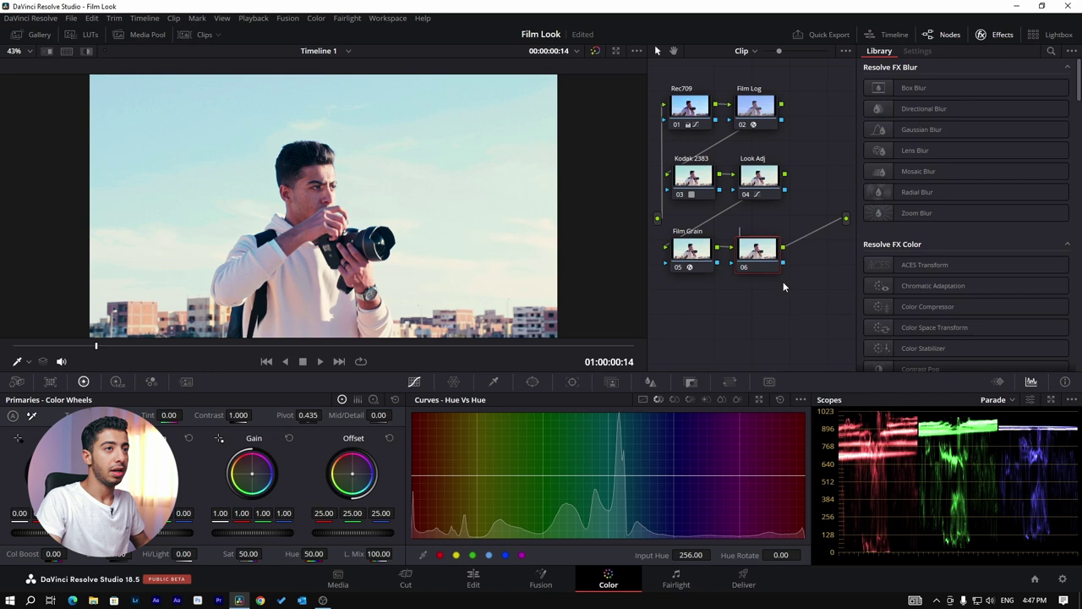
{"action": "type", "text": "Halation"}
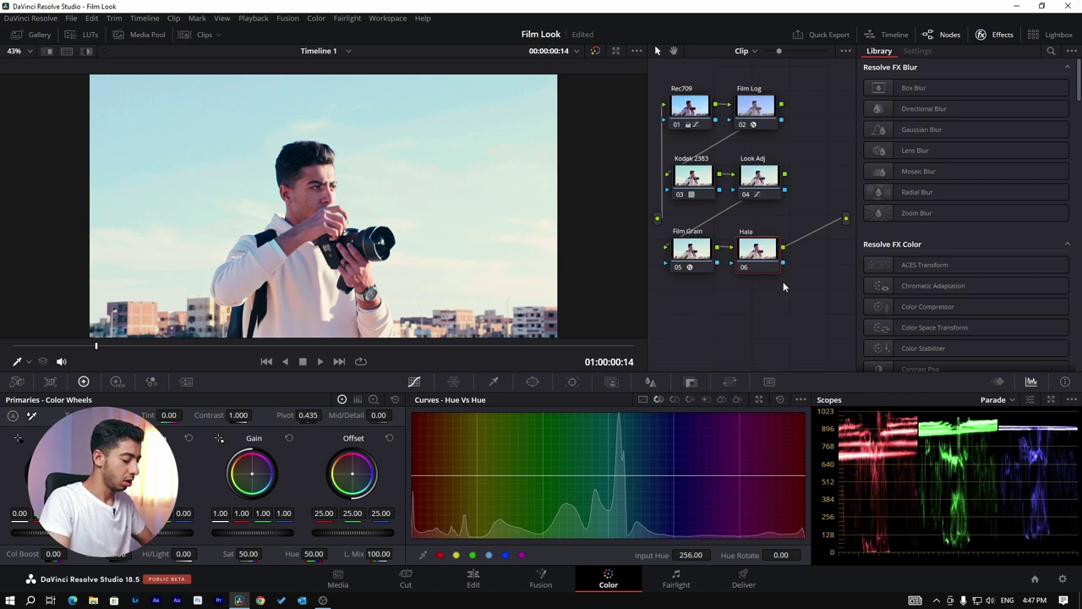
{"action": "left_click", "coordinate": [1051, 50]}
{"action": "type", "text": "h"}
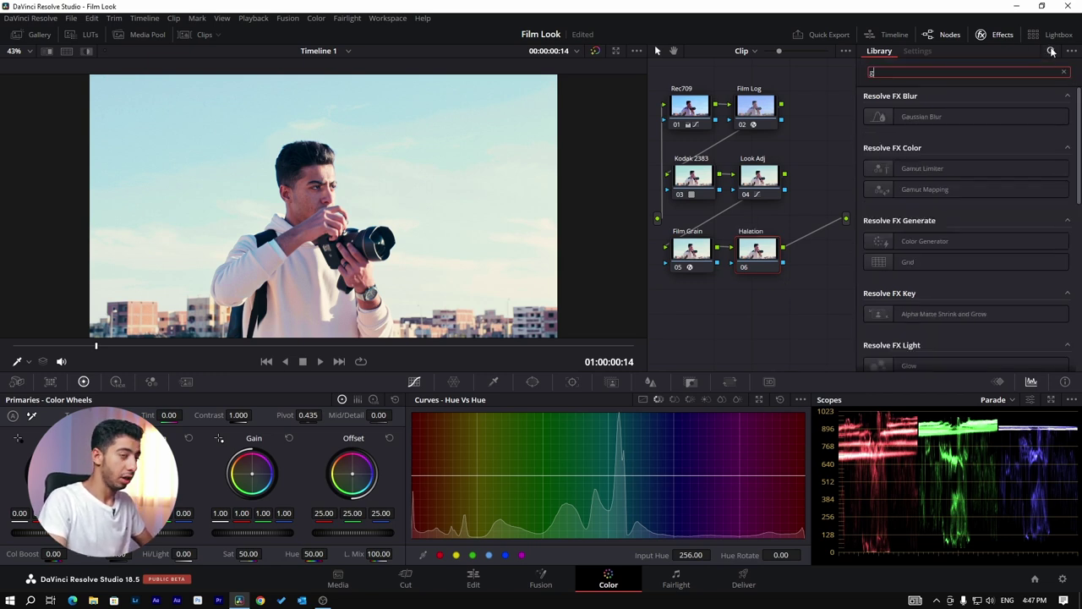
{"action": "type", "text": "ala"}
{"action": "left_click_drag", "start_coordinate": [1018, 120], "coordinate": [767, 248]}
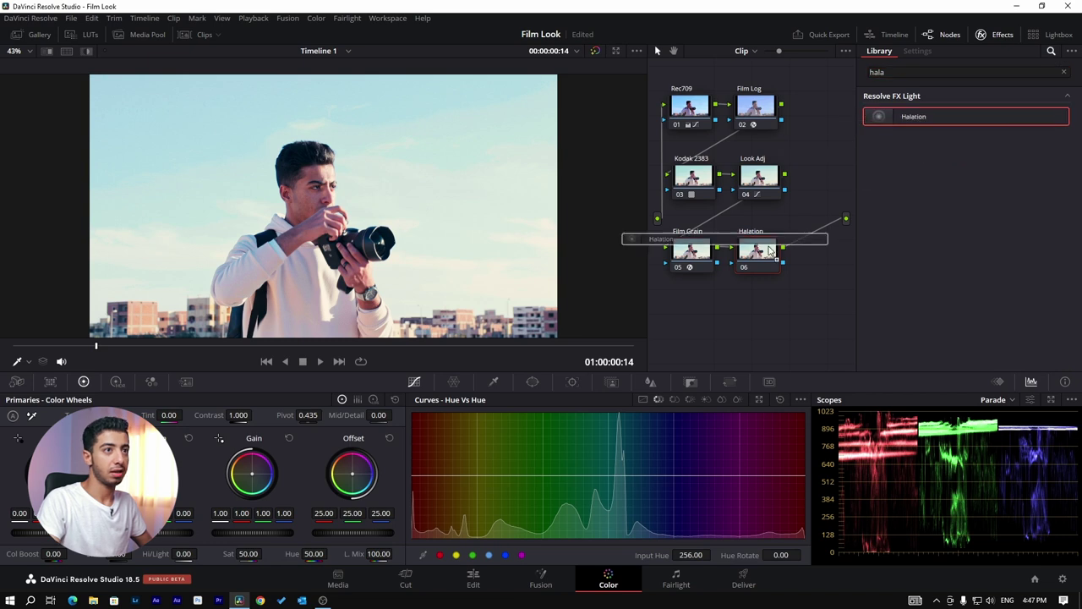
Toggle the Halation node off and on to compare its default glow.
{"action": "scroll", "coordinate": [286, 172], "scroll_direction": "up", "scroll_amount": 3}
{"action": "scroll", "coordinate": [305, 181], "scroll_direction": "up", "scroll_amount": 3}
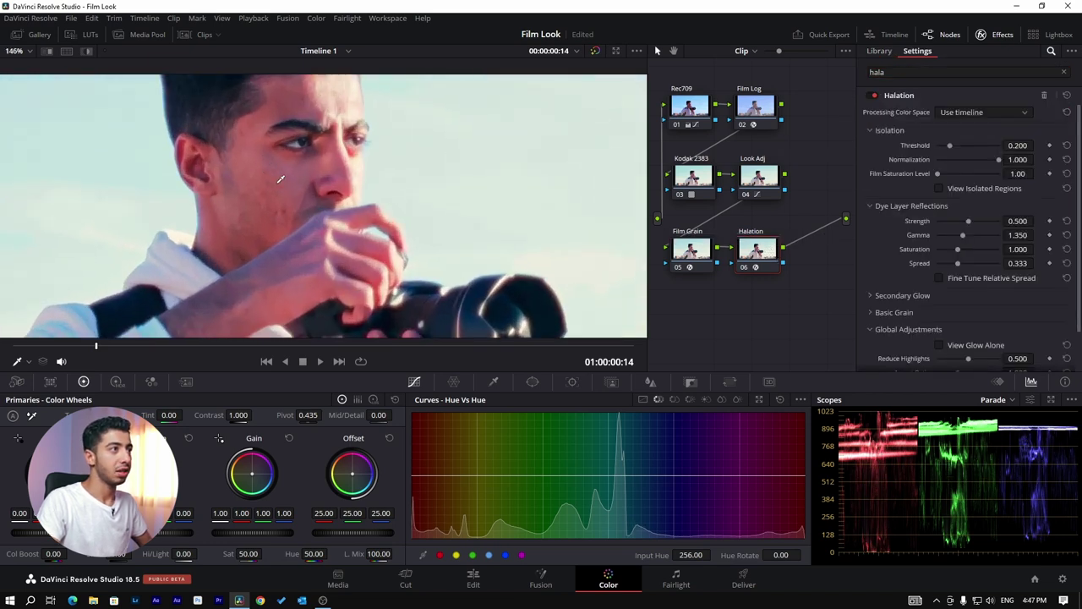
{"action": "scroll", "coordinate": [317, 186], "scroll_direction": "up", "scroll_amount": 2}
{"action": "scroll", "coordinate": [324, 190], "scroll_direction": "up", "scroll_amount": 2}
{"action": "scroll", "coordinate": [367, 159], "scroll_direction": "up", "scroll_amount": 3}
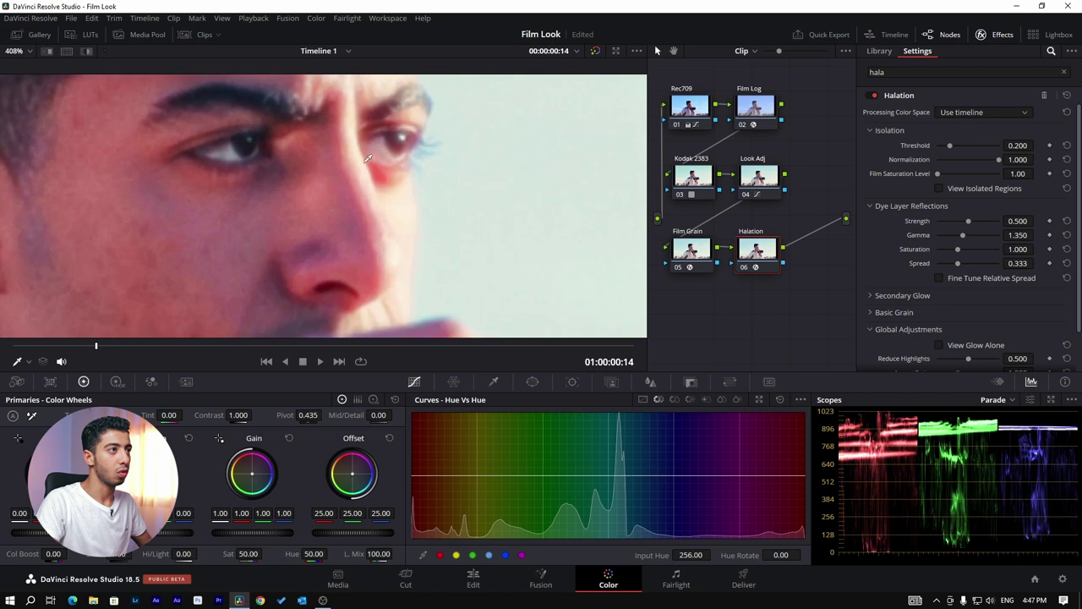
{"action": "key", "text": "ctrl+d"}
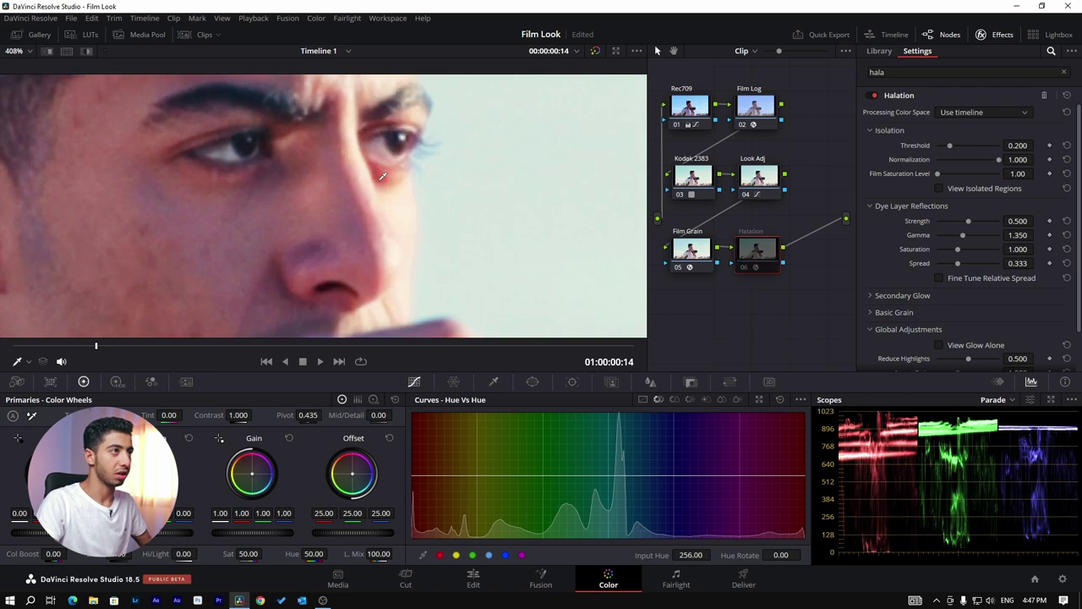
{"action": "key", "text": "ctrl+d"}
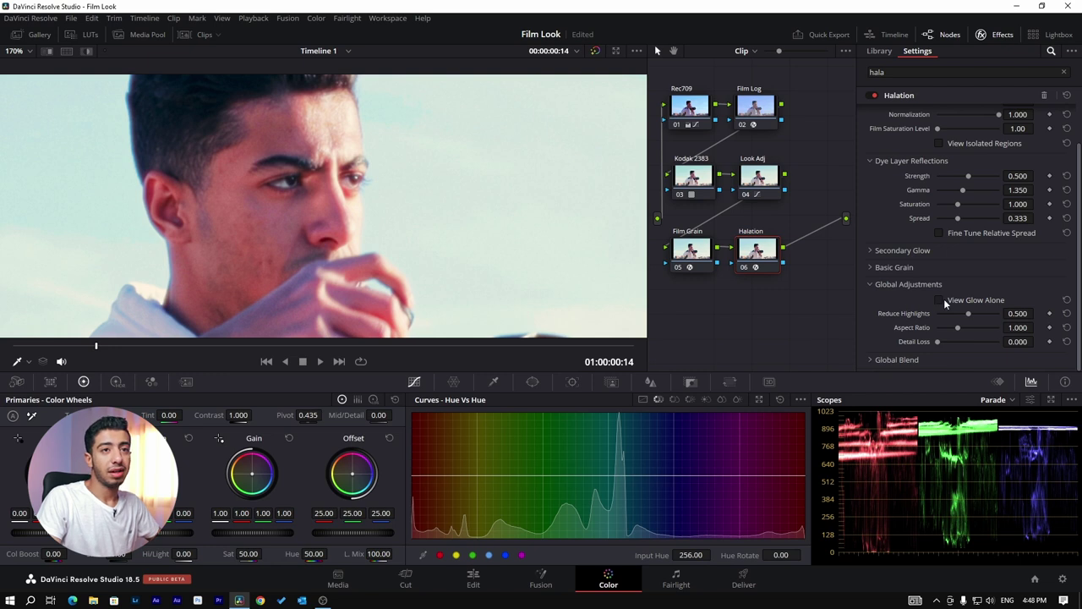
Tune halation to strength 0.402, spread 0.229 and saturation 1.133, then move to the next clip.
{"action": "left_click", "coordinate": [941, 299]}
{"action": "mouse_move", "coordinate": [954, 218]}
{"action": "left_mouse_down"}
{"action": "mouse_move", "coordinate": [963, 218]}
{"action": "mouse_move", "coordinate": [951, 218]}
{"action": "left_mouse_up"}
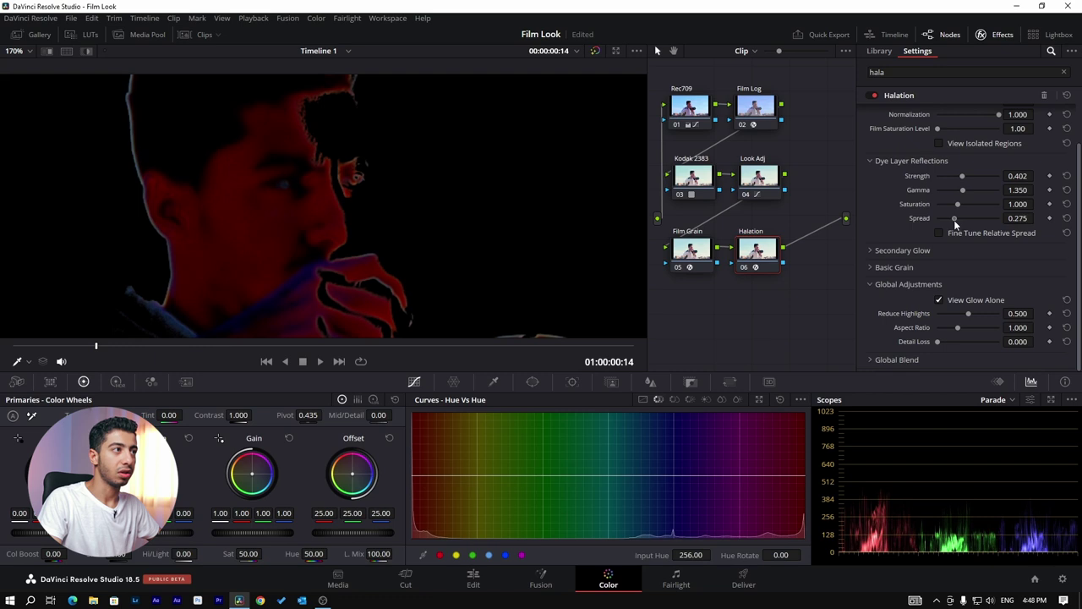
{"action": "left_click", "coordinate": [940, 300]}
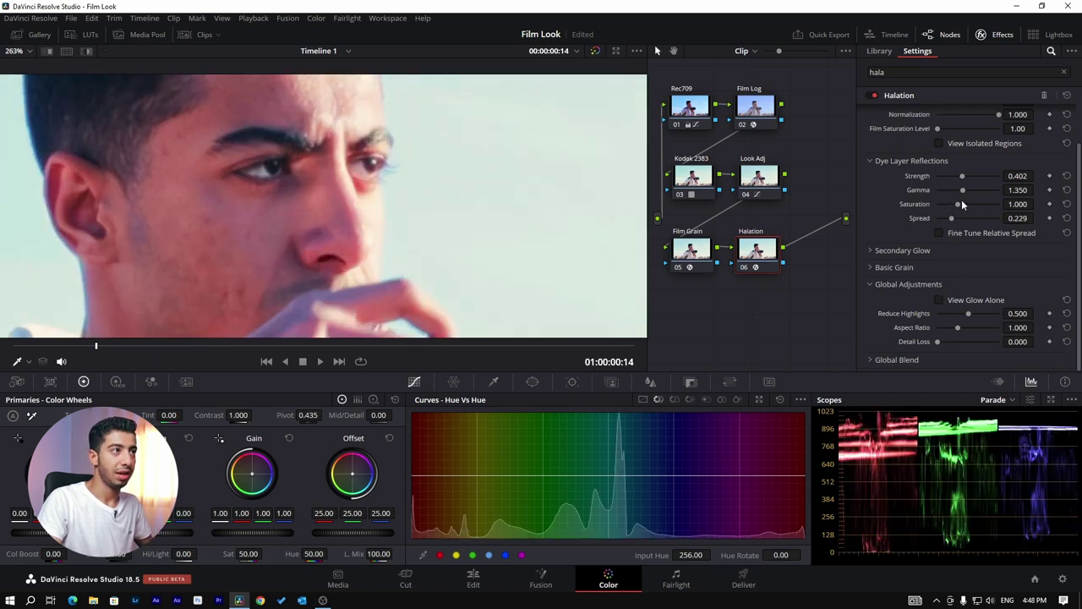
{"action": "left_click_drag", "start_coordinate": [970, 206], "coordinate": [964, 207]}
{"action": "key", "text": "ctrl+d"}
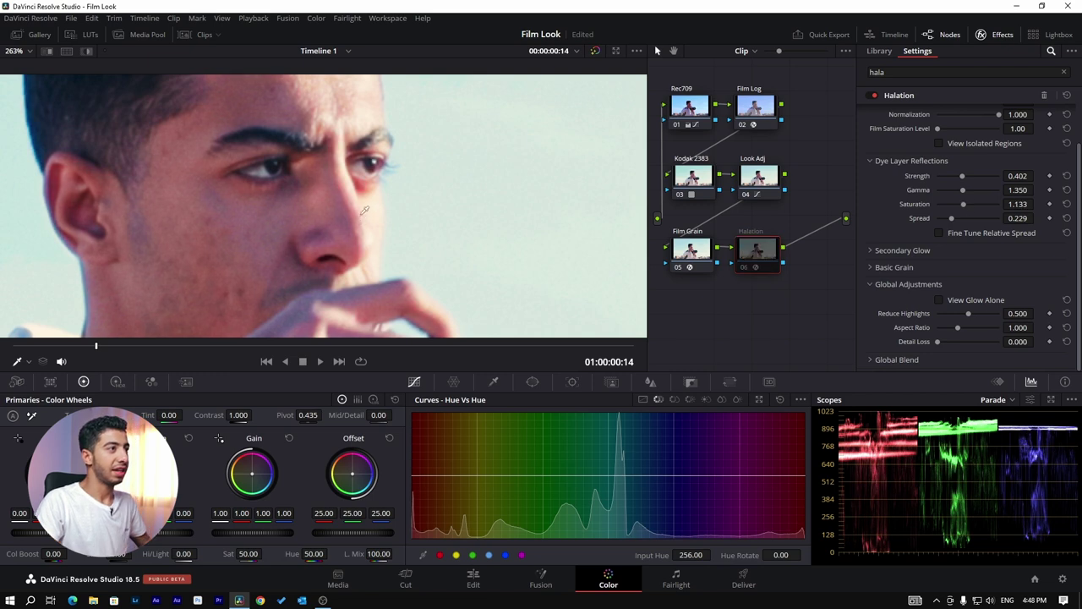
{"action": "scroll", "coordinate": [328, 203], "scroll_direction": "down", "scroll_amount": 3}
{"action": "key", "text": "ctrl+d"}
{"action": "scroll", "coordinate": [338, 210], "scroll_direction": "down", "scroll_amount": 2}
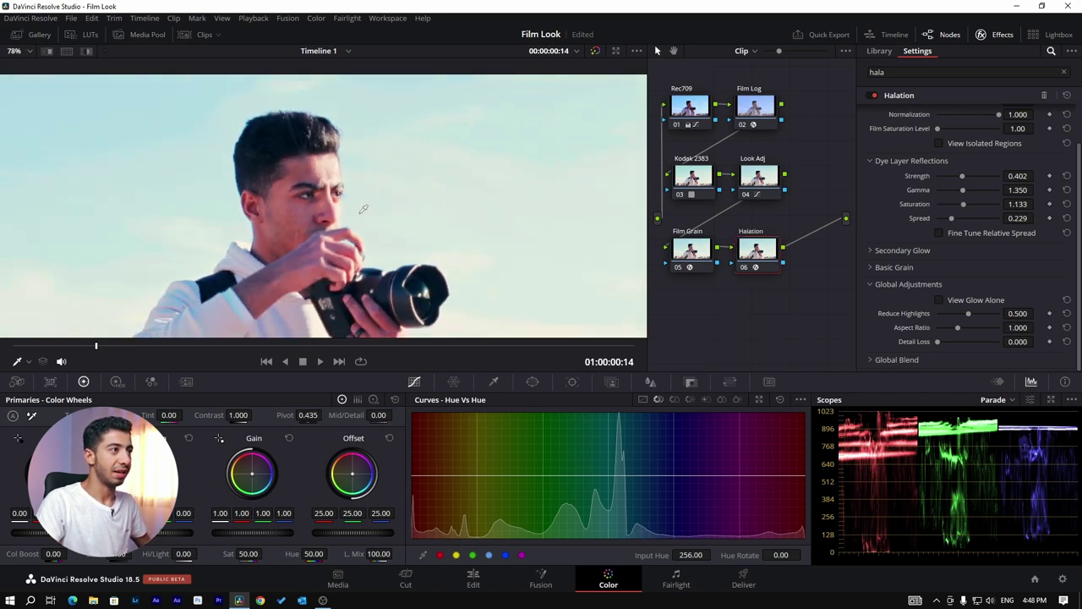
{"action": "scroll", "coordinate": [361, 220], "scroll_direction": "down", "scroll_amount": 2}
{"action": "key", "text": "Down"}
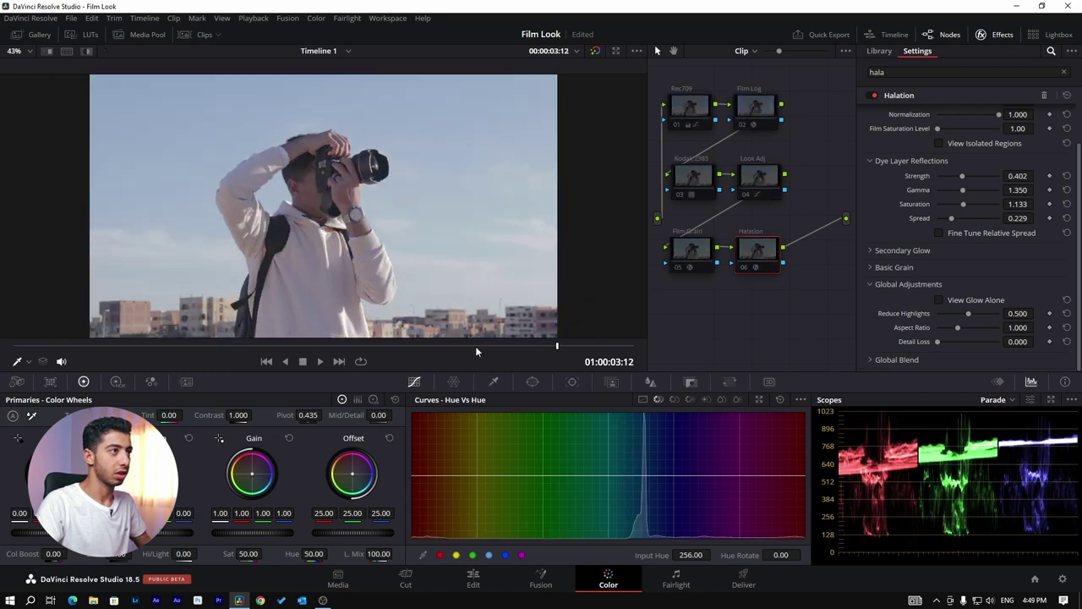
At 01:00:03:05 of the photographer clip, bypass the grade for a before/after check, then restore it.
{"action": "left_click_drag", "start_coordinate": [200, 346], "coordinate": [526, 345]}
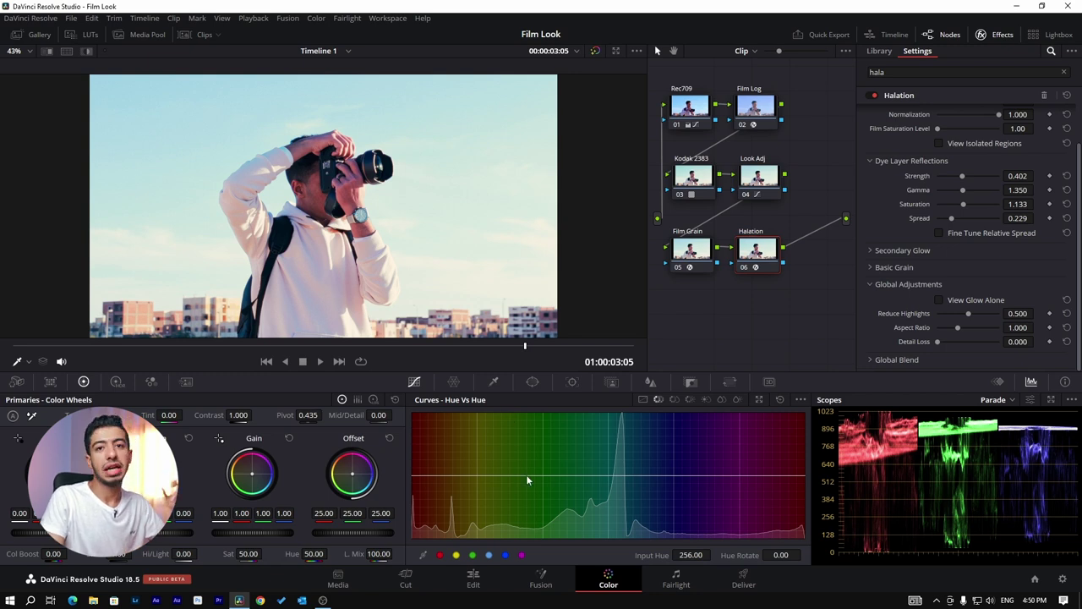
{"action": "key", "text": "shift+d"}
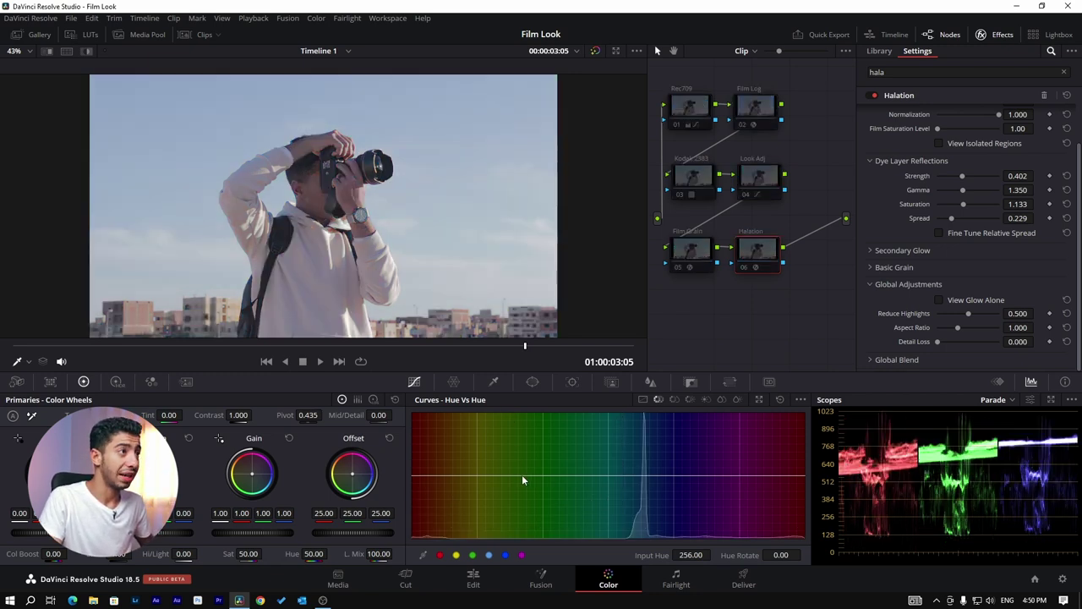
{"action": "key", "text": "shift+d"}
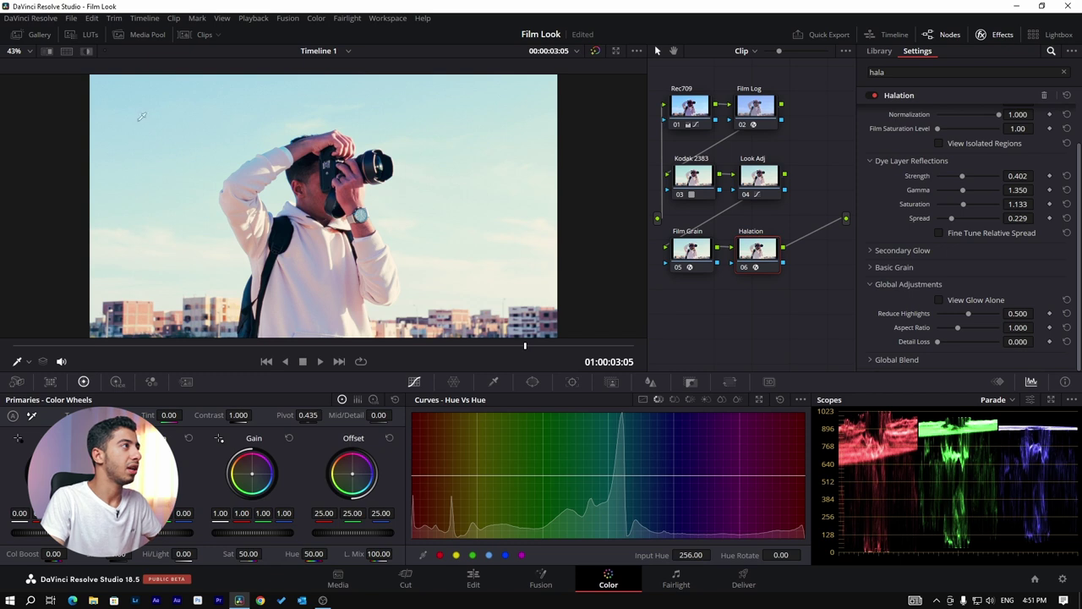
Grab the current film grade as a still into the PowerGrade 1 album.
{"action": "left_click", "coordinate": [17, 35]}
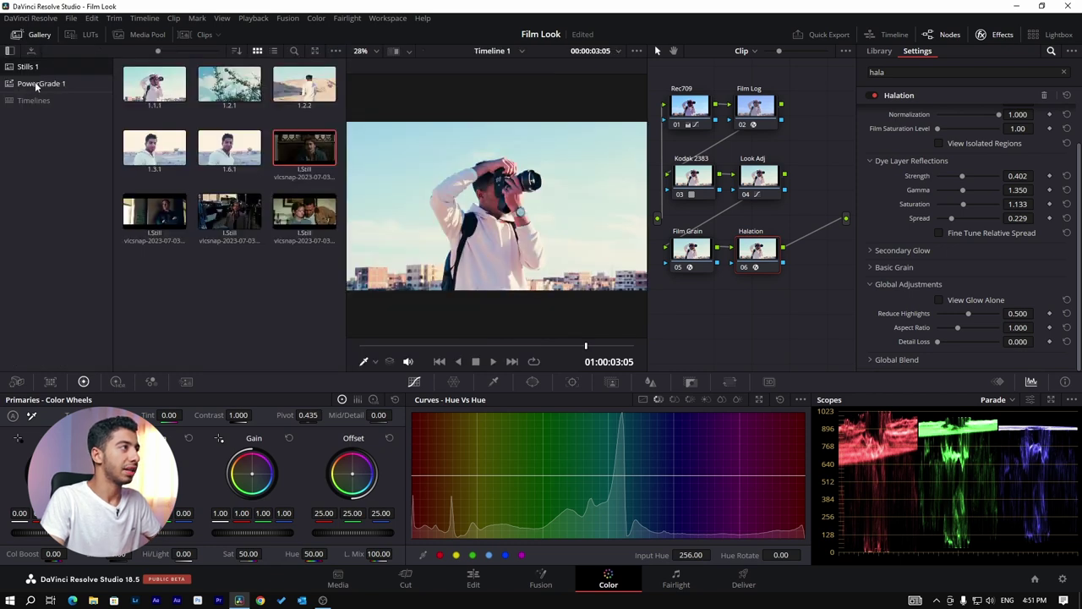
{"action": "left_click", "coordinate": [34, 84]}
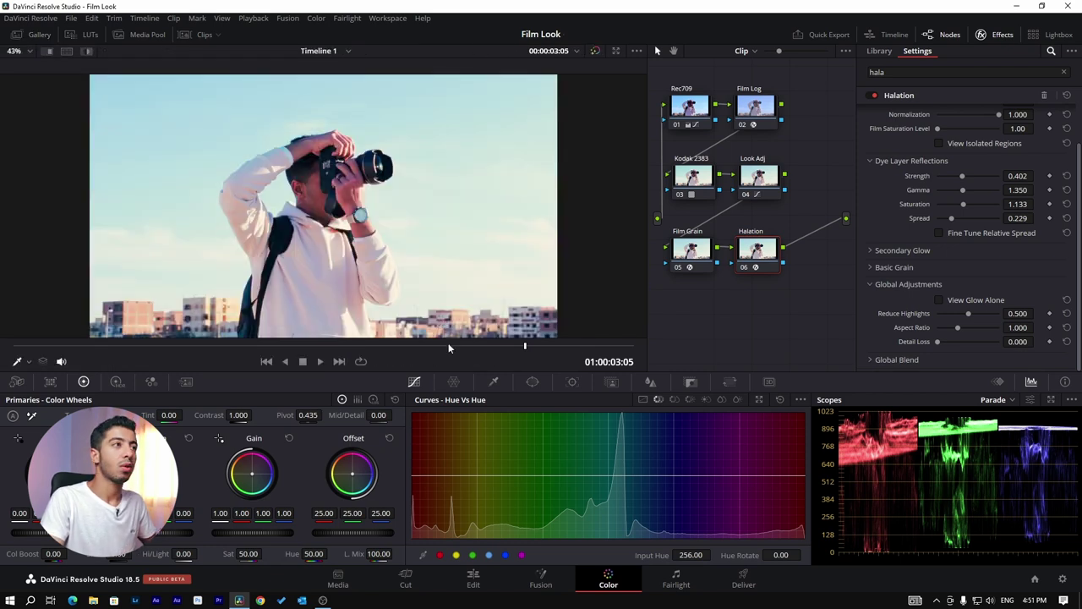
{"action": "right_click", "coordinate": [340, 141]}
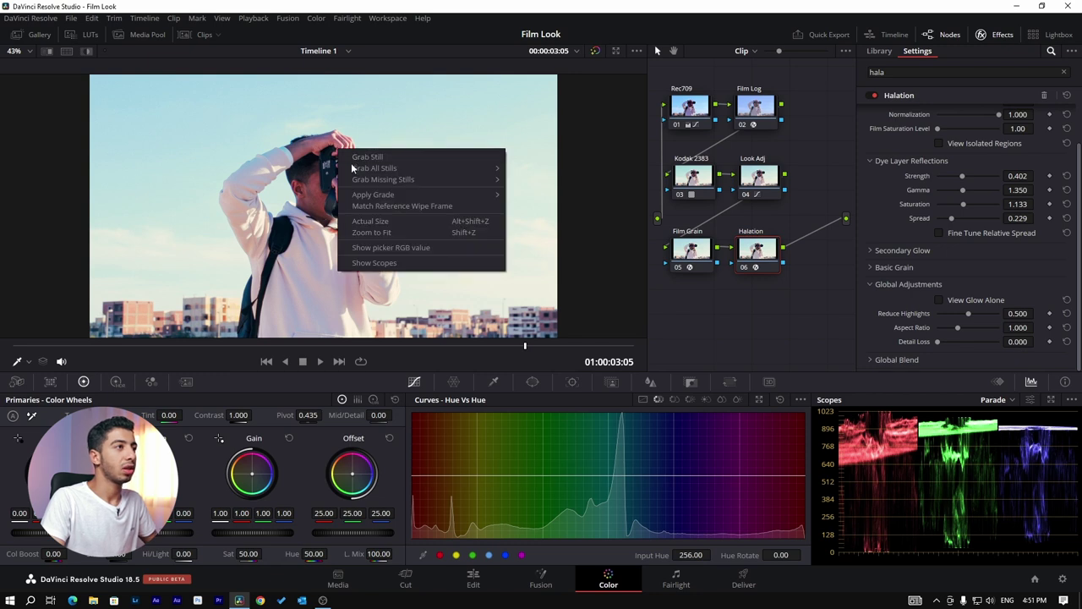
{"action": "left_click", "coordinate": [369, 161]}
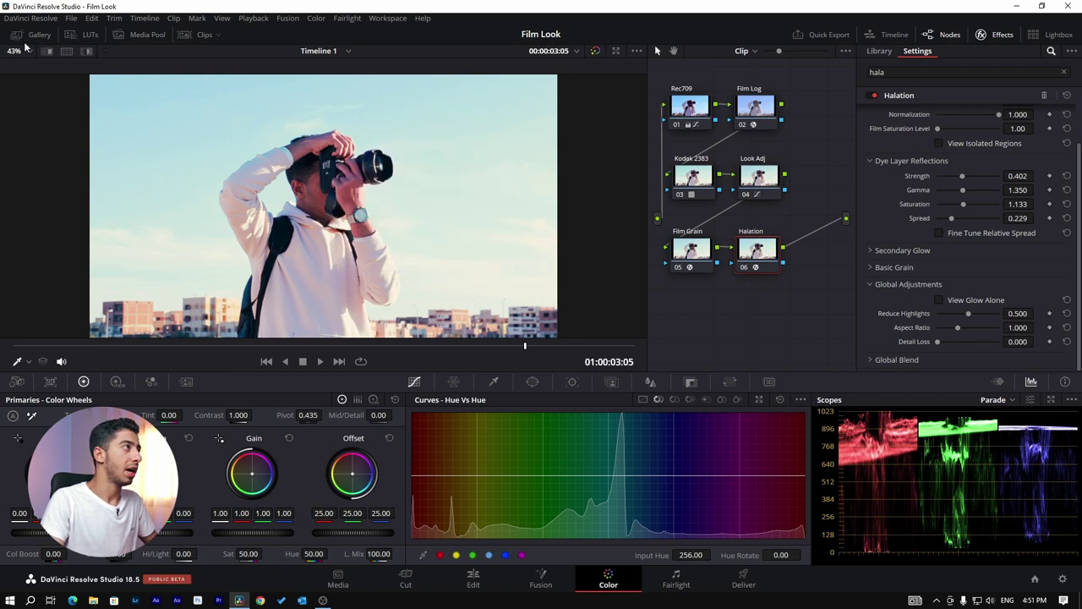
{"action": "left_click", "coordinate": [24, 38]}
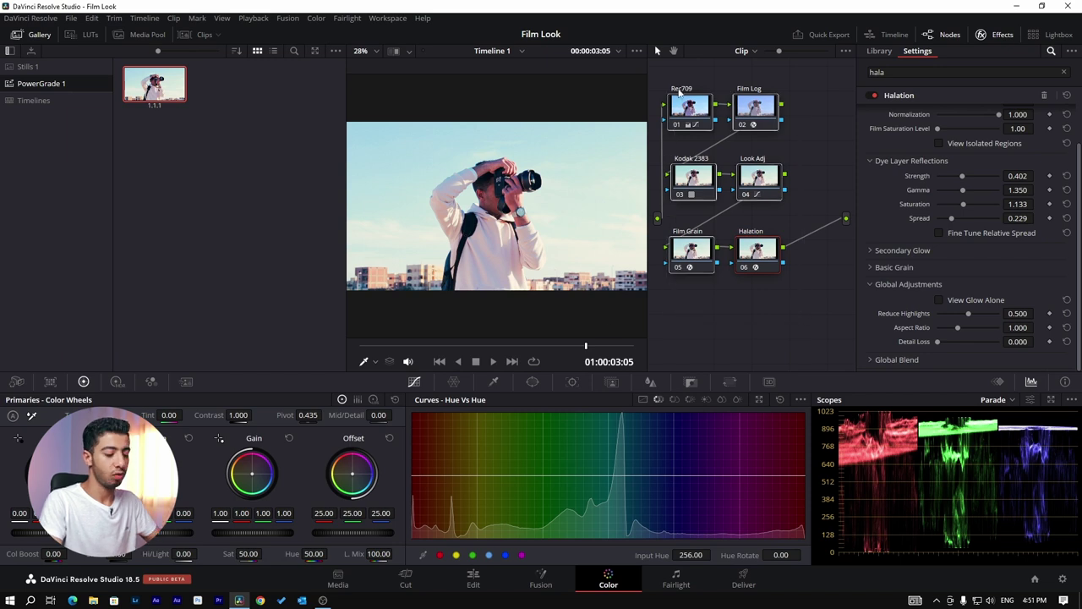
Reset the clip to one blank node, test-apply the saved still, then undo it.
{"action": "key", "text": "ctrl+a"}
{"action": "key", "text": "Delete"}
{"action": "key", "text": "alt+s"}
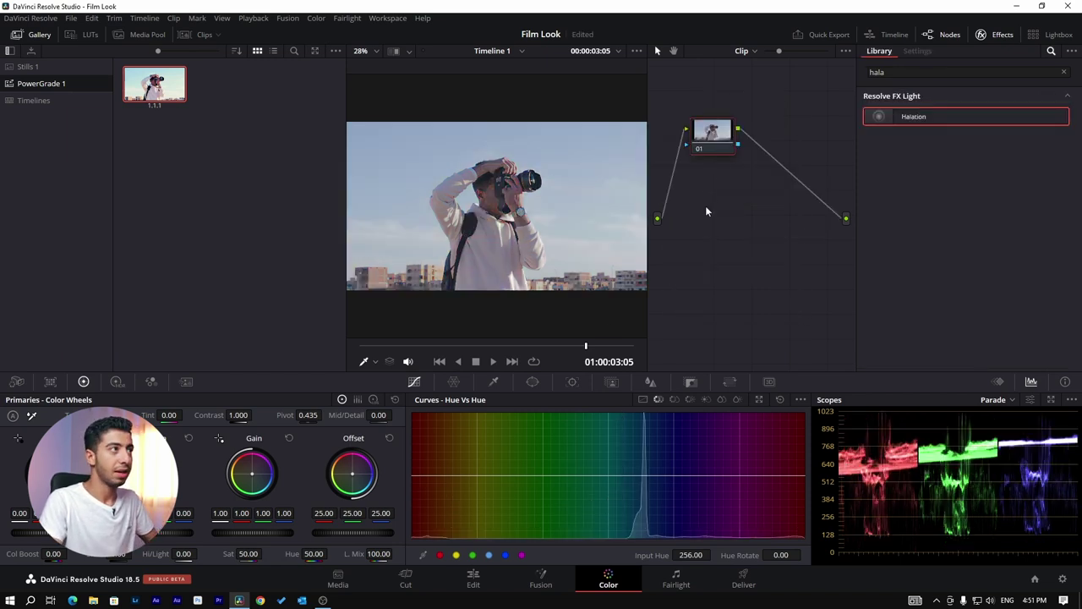
{"action": "right_click", "coordinate": [146, 79]}
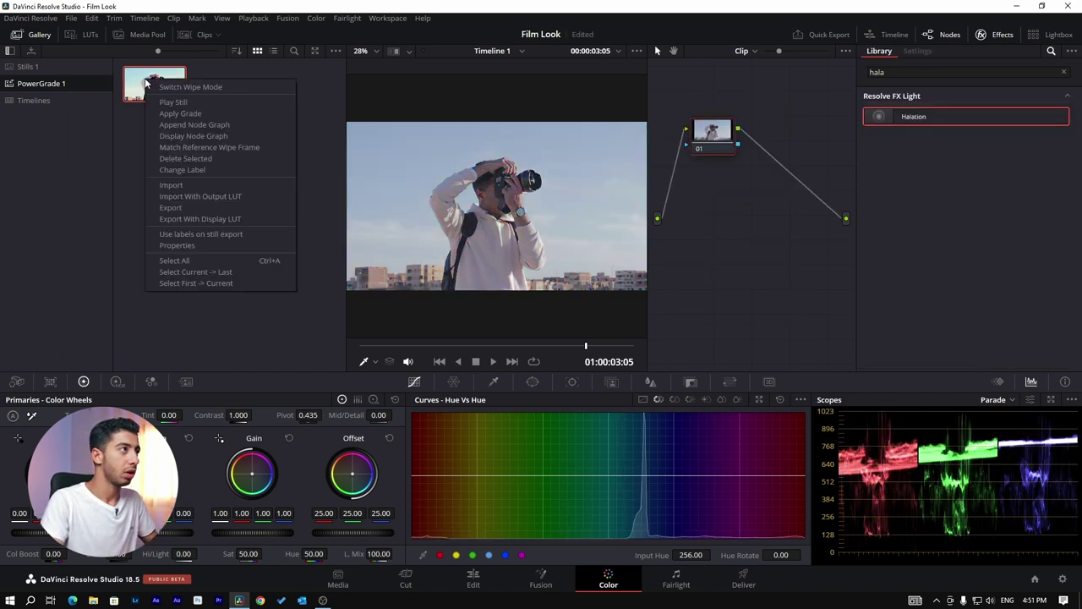
{"action": "left_click", "coordinate": [177, 113]}
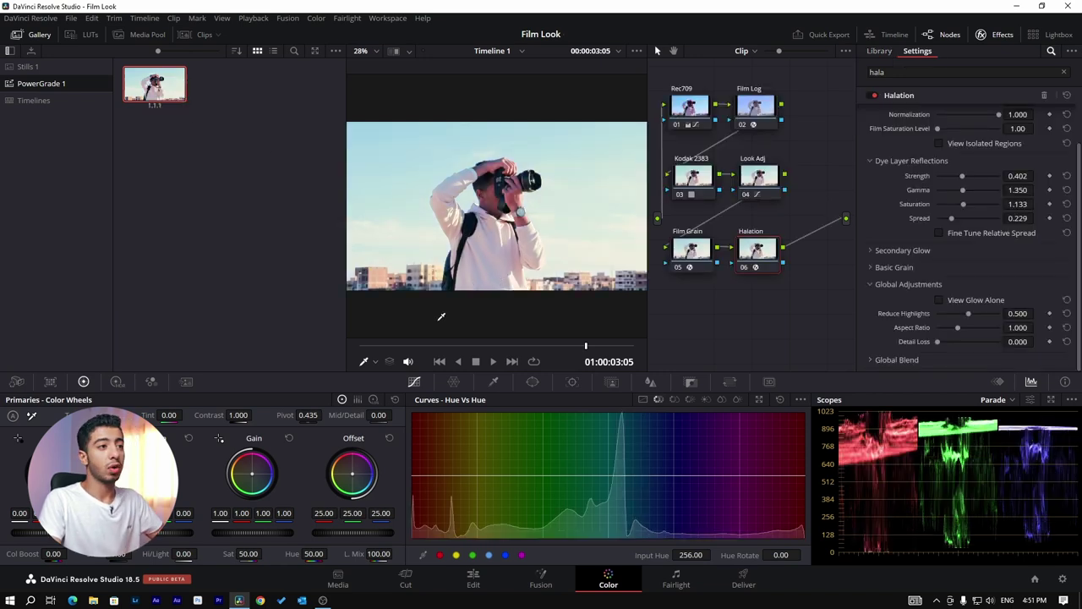
{"action": "key", "text": "ctrl+z"}
Apply the saved film-look still to the trees clip and close the Gallery.
{"action": "left_click", "coordinate": [512, 362]}
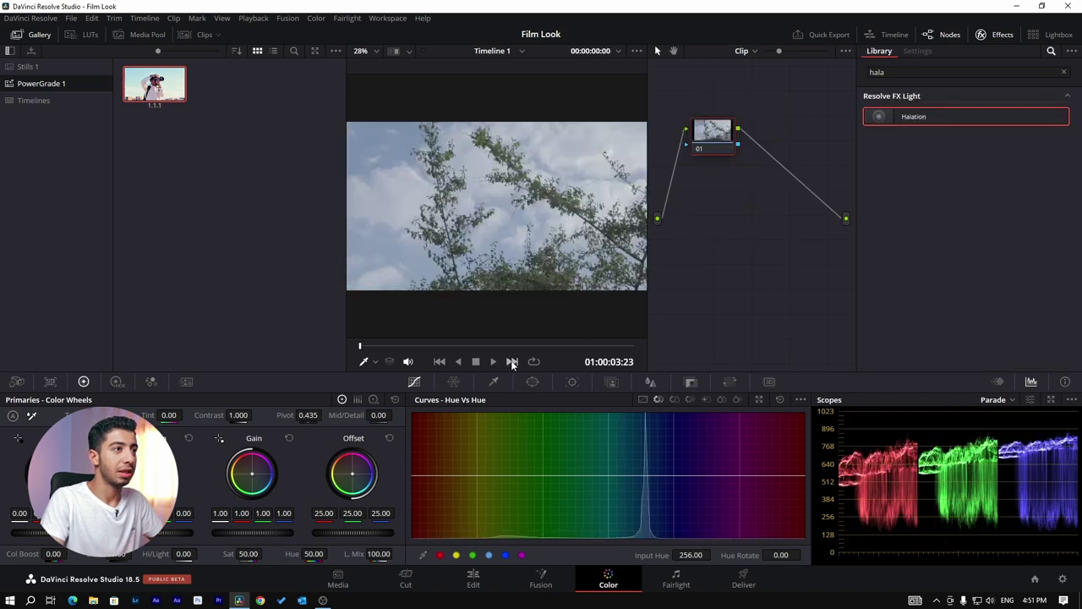
{"action": "middle_click", "coordinate": [169, 107]}
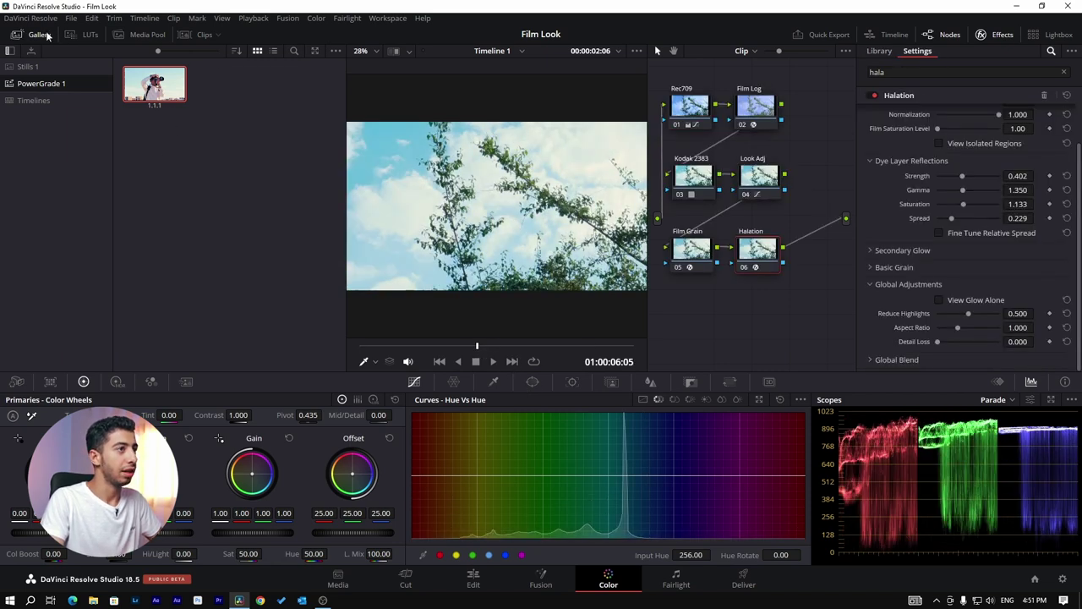
{"action": "left_click", "coordinate": [39, 34]}
{"action": "left_click", "coordinate": [29, 52]}
{"action": "left_click", "coordinate": [85, 80]}
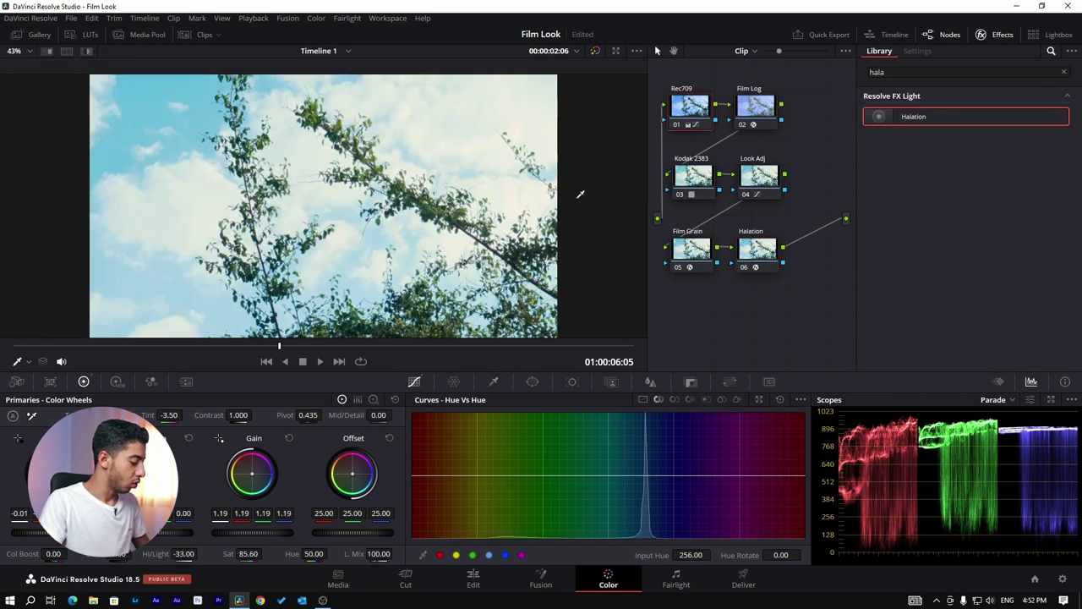
{"action": "key", "text": "shift+d"}
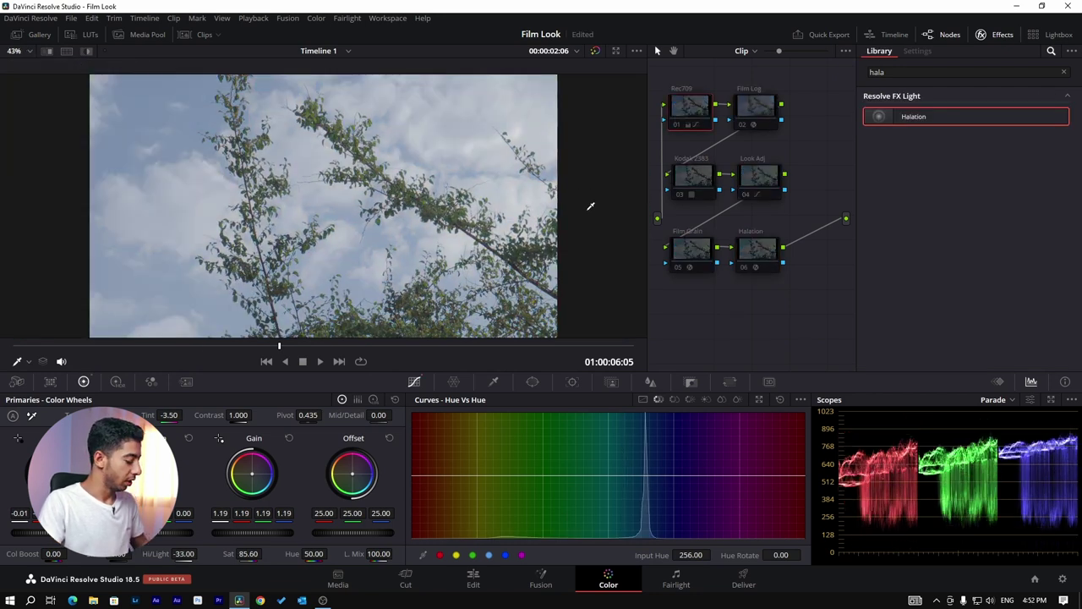
{"action": "key", "text": "ctrl+d"}
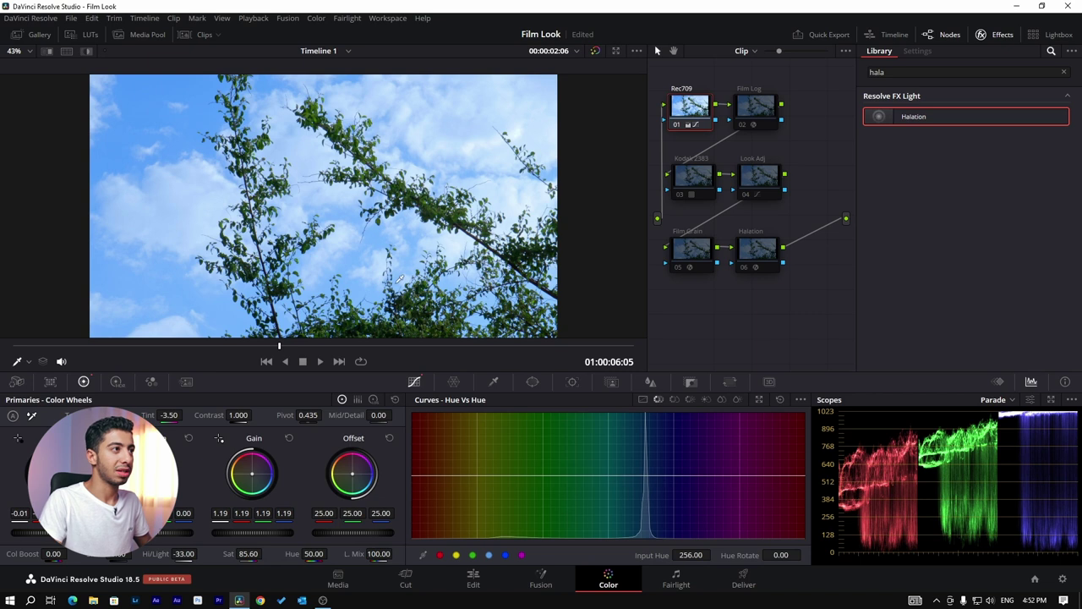
{"action": "left_click", "coordinate": [755, 106]}
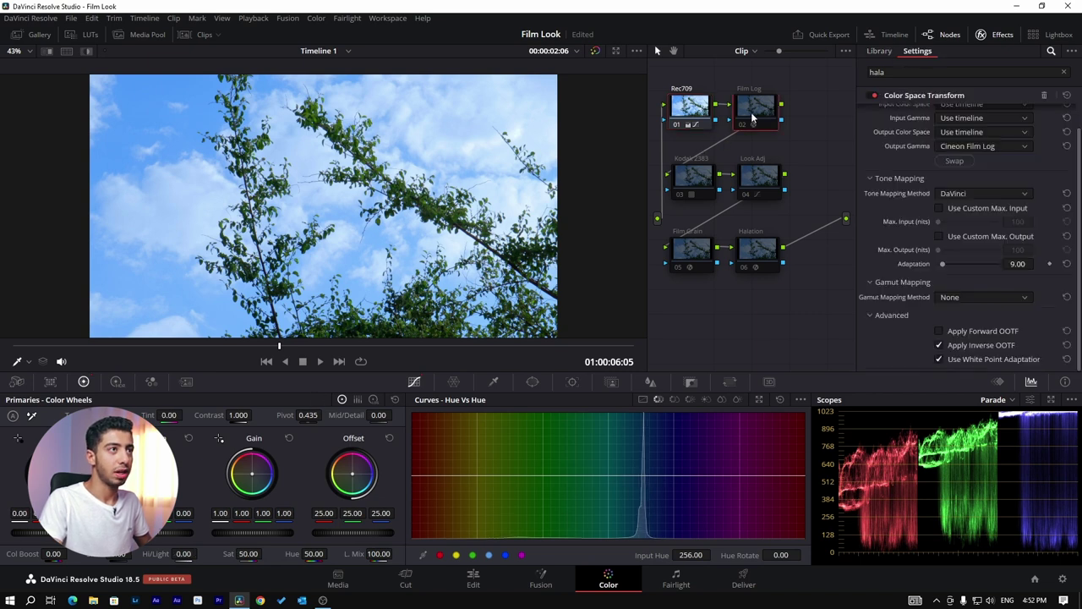
{"action": "key", "text": "ctrl+d"}
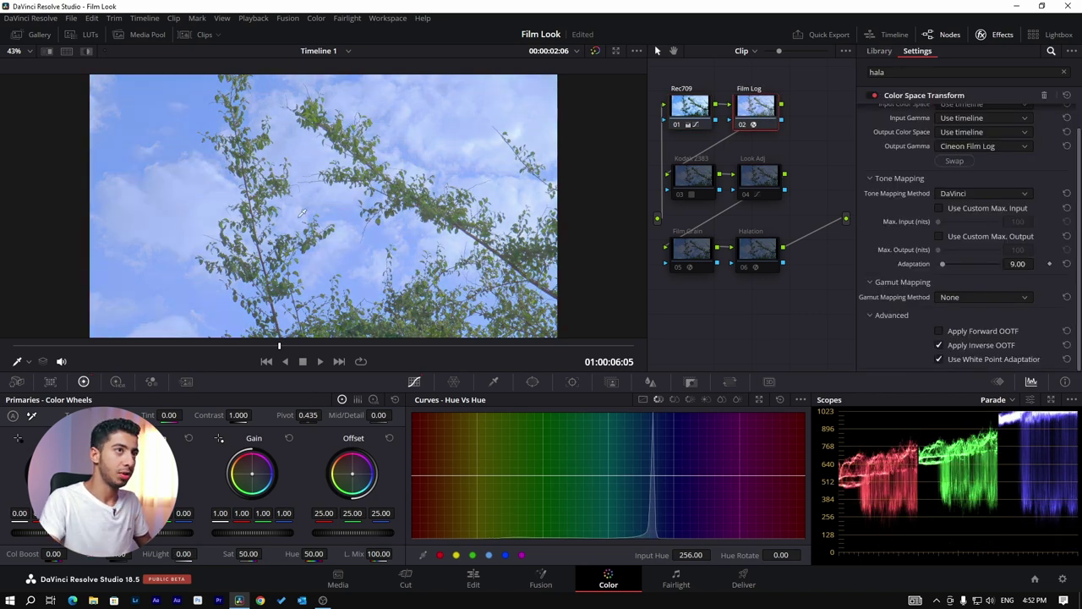
{"action": "left_click", "coordinate": [715, 183]}
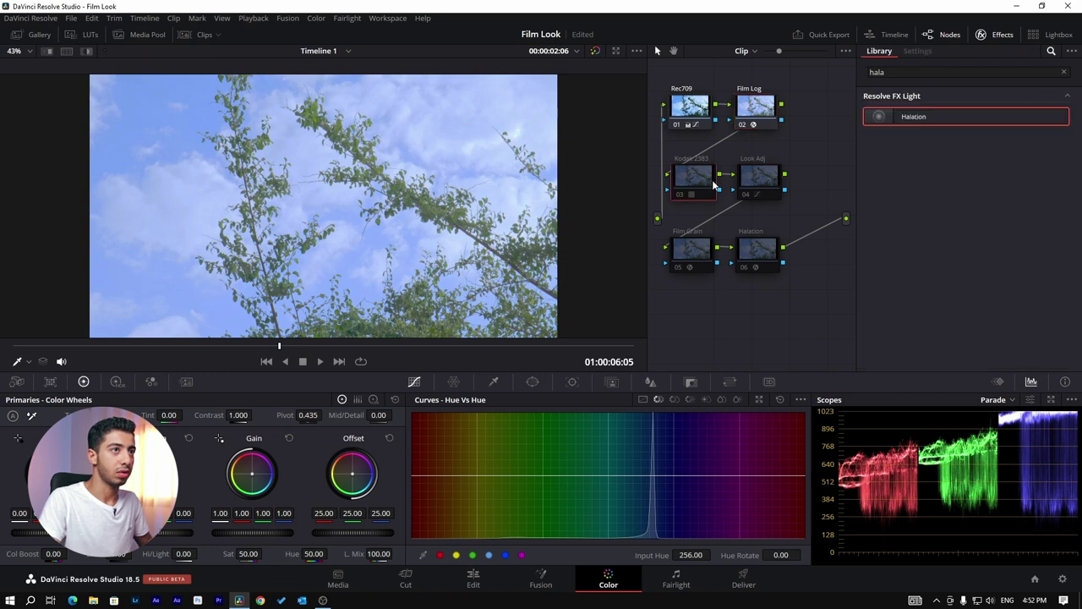
{"action": "key", "text": "ctrl+d"}
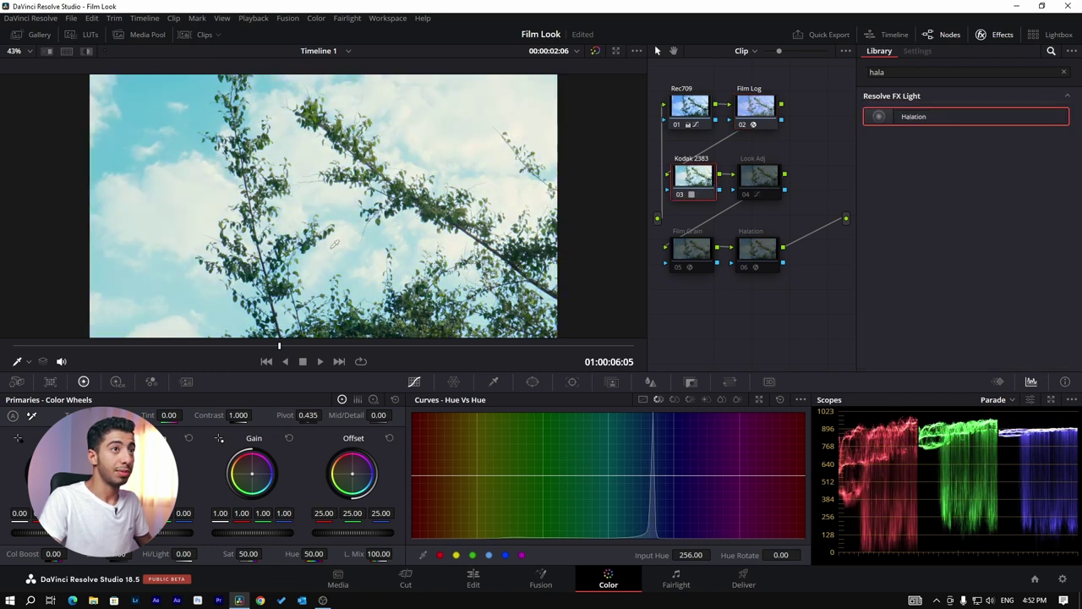
{"action": "left_click", "coordinate": [764, 182]}
{"action": "key", "text": "ctrl+d"}
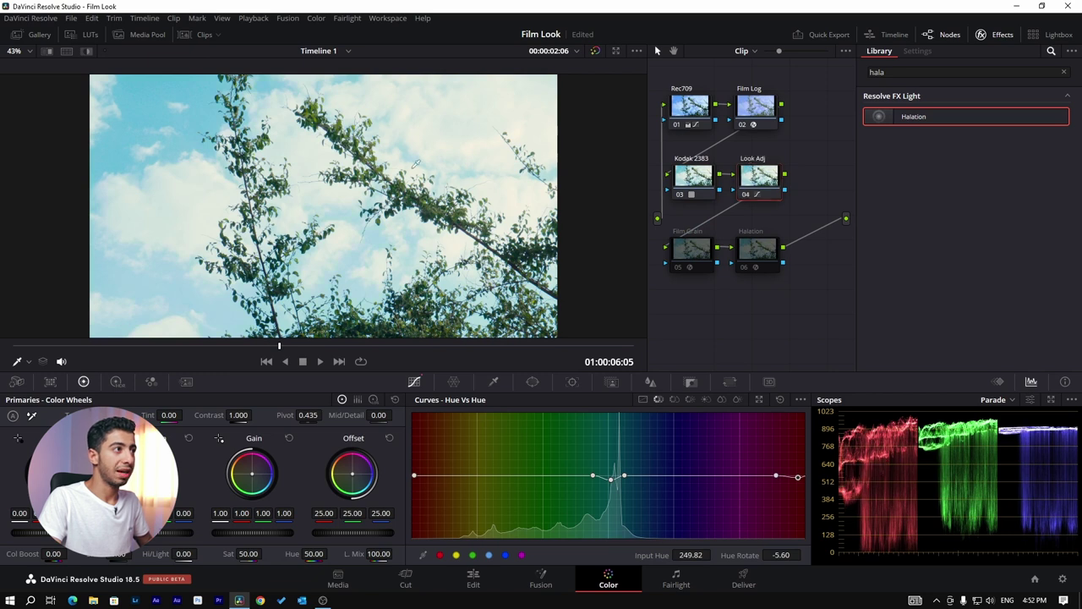
{"action": "left_click", "coordinate": [692, 248]}
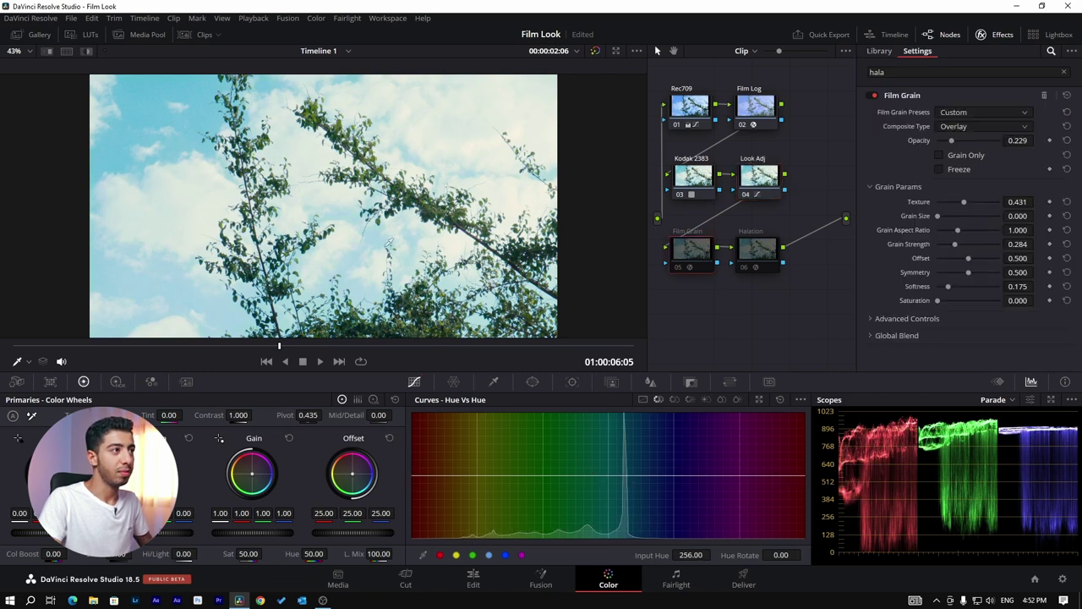
{"action": "key", "text": "ctrl+d"}
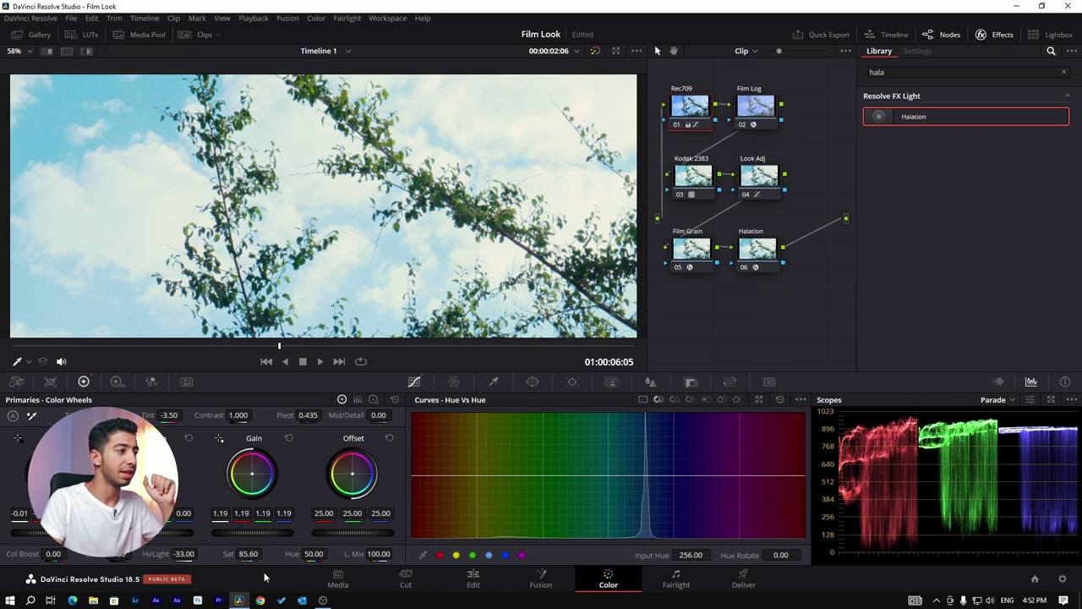
Lower the Rec709 node saturation from 85.60 to 72.20 and fit the image to the viewer.
{"action": "left_click_drag", "start_coordinate": [234, 551], "coordinate": [266, 554]}
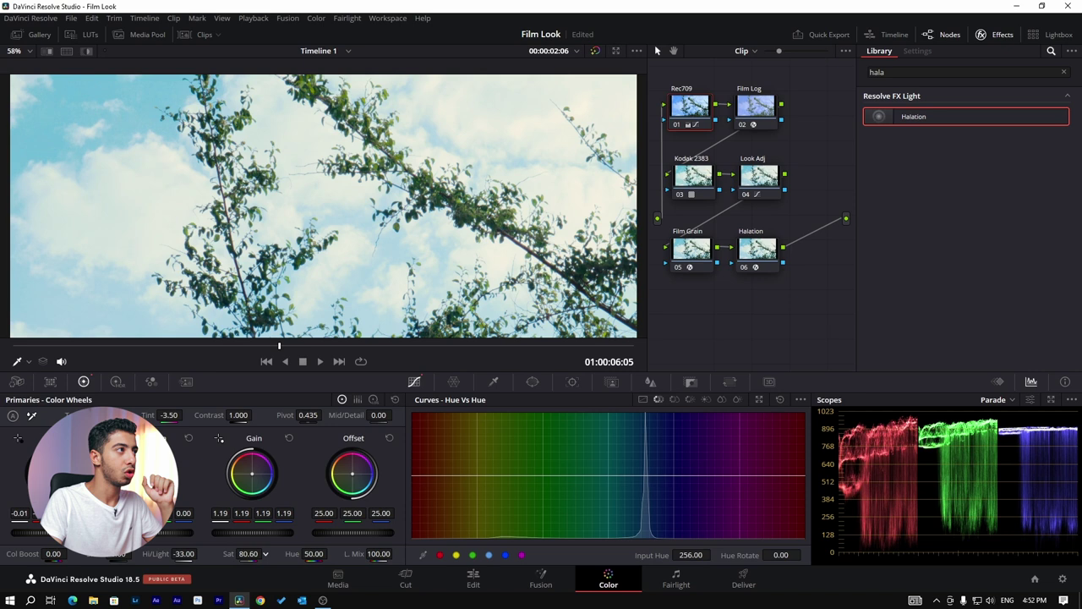
{"action": "key", "text": "ctrl+d"}
{"action": "key", "text": "ctrl+d"}
{"action": "left_click", "coordinate": [29, 51]}
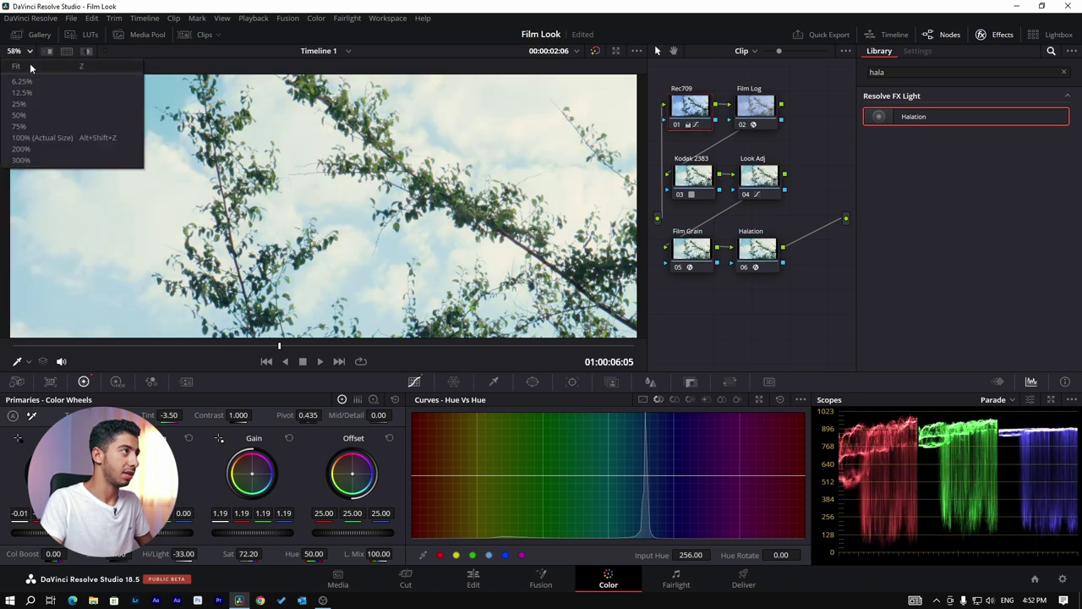
{"action": "left_click", "coordinate": [30, 68]}
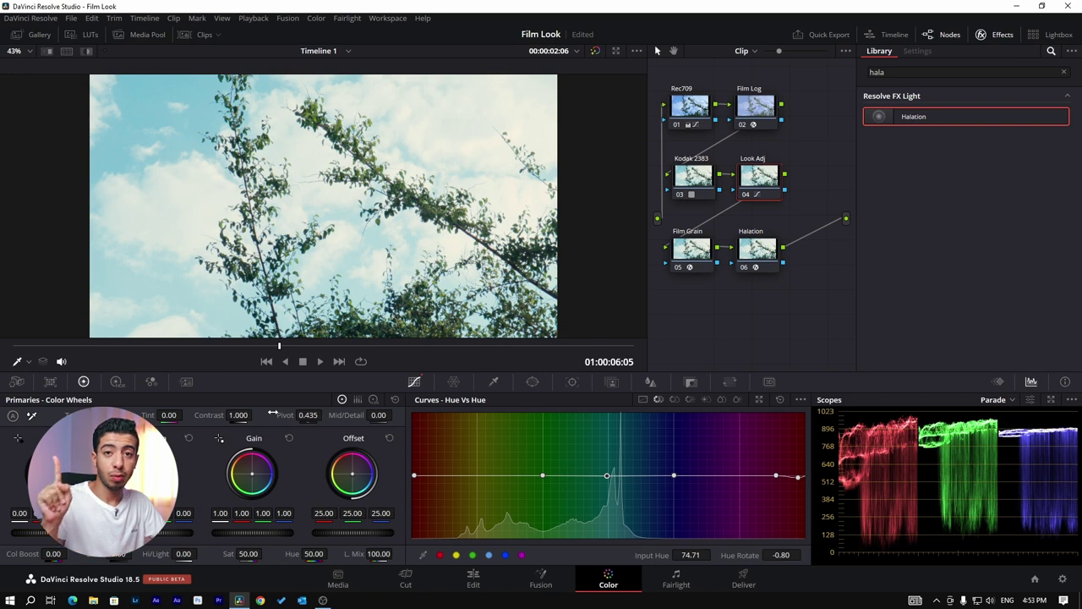